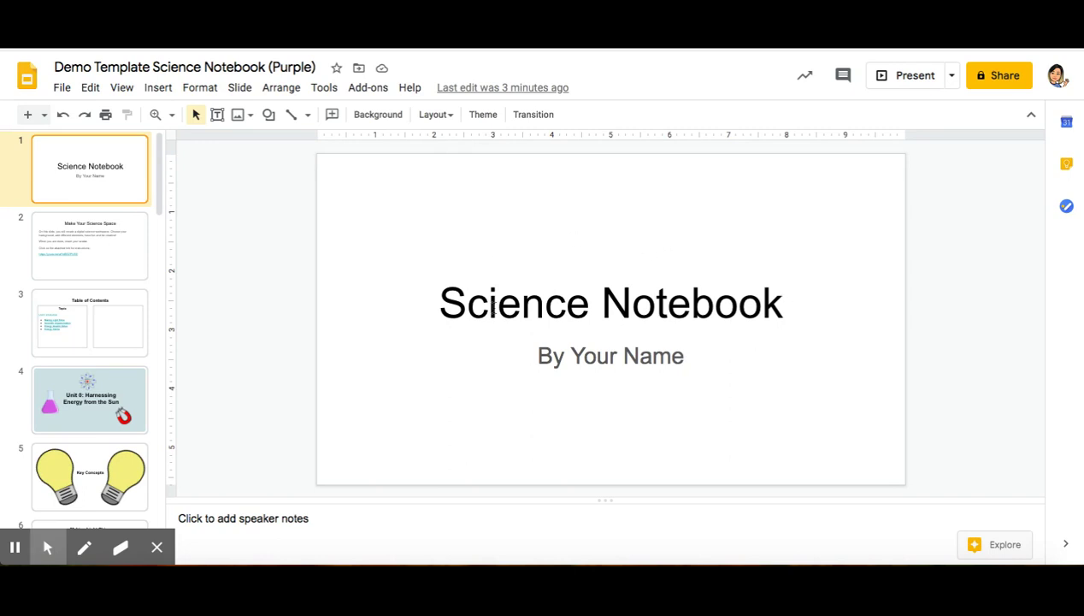
Step: Open slide 3, the notebook's Table of Contents with its linked Unit 0 topics
click(115, 316)
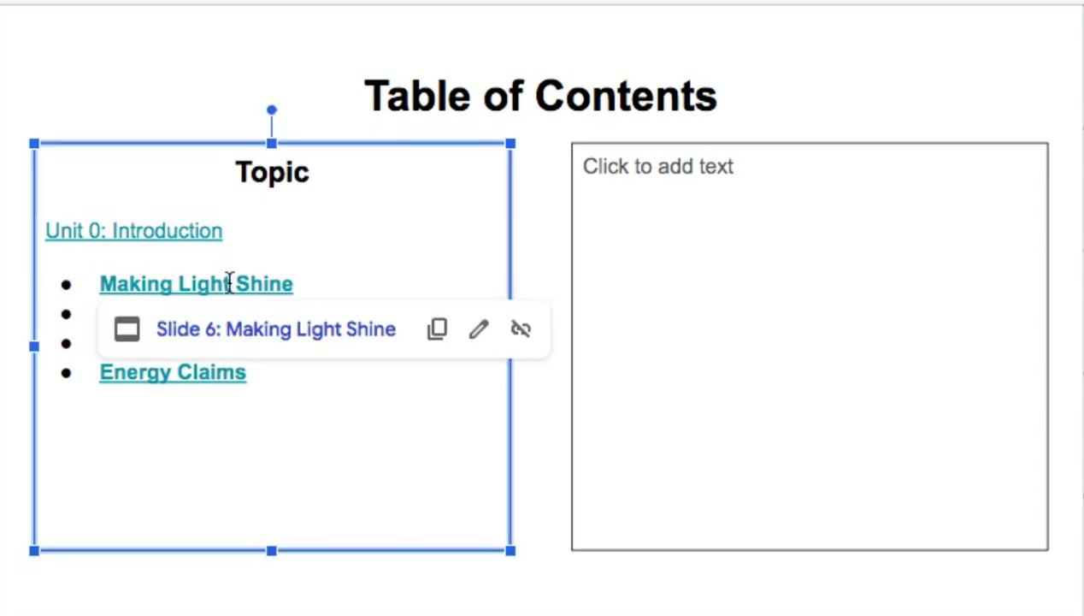
click(254, 341)
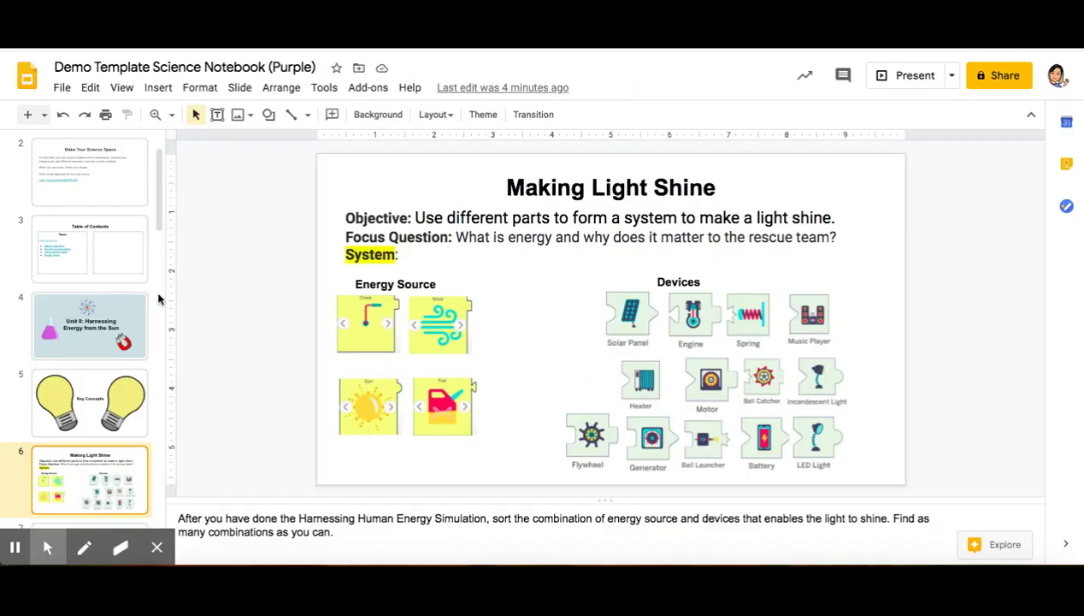
scroll(117, 281, up, 2)
scroll(118, 280, up, 2)
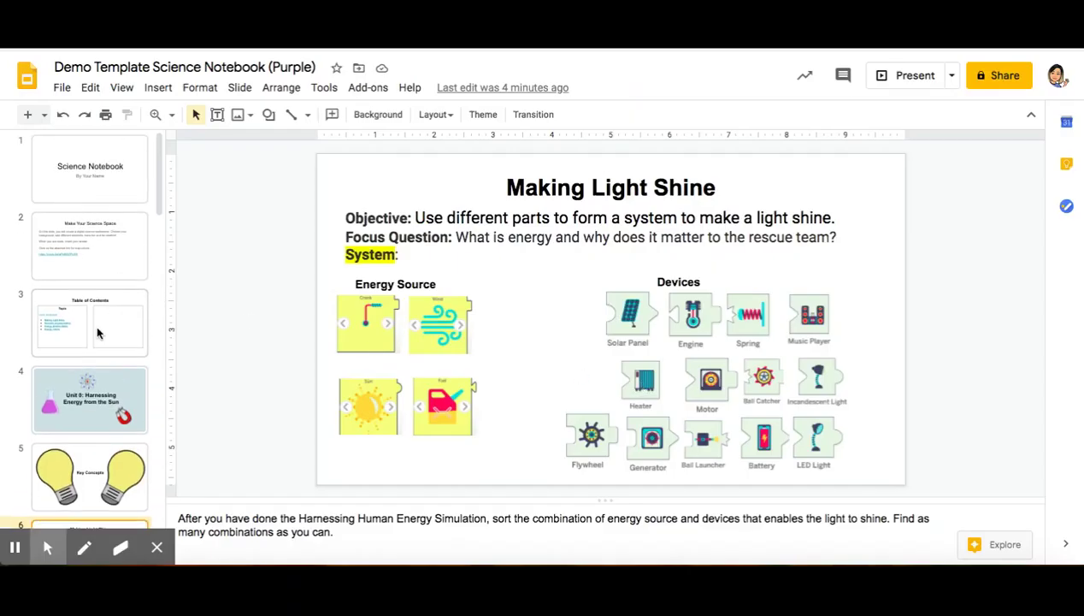
click(97, 334)
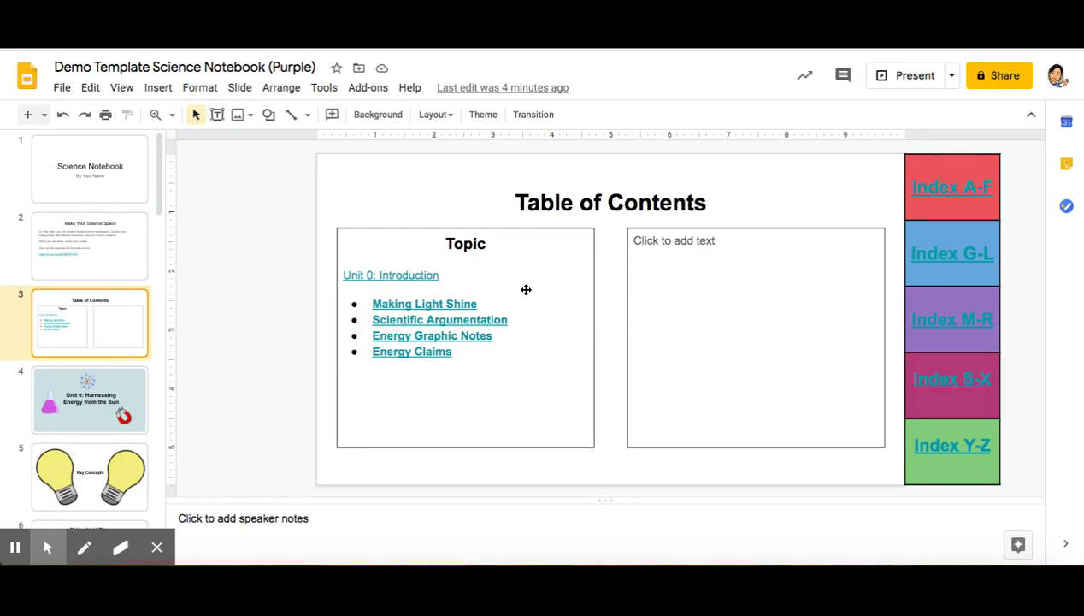
Step: Add a new bullet 'Link this topic' below Energy Claims in the Topic list
click(470, 367)
key(Return)
text(Link this topic)
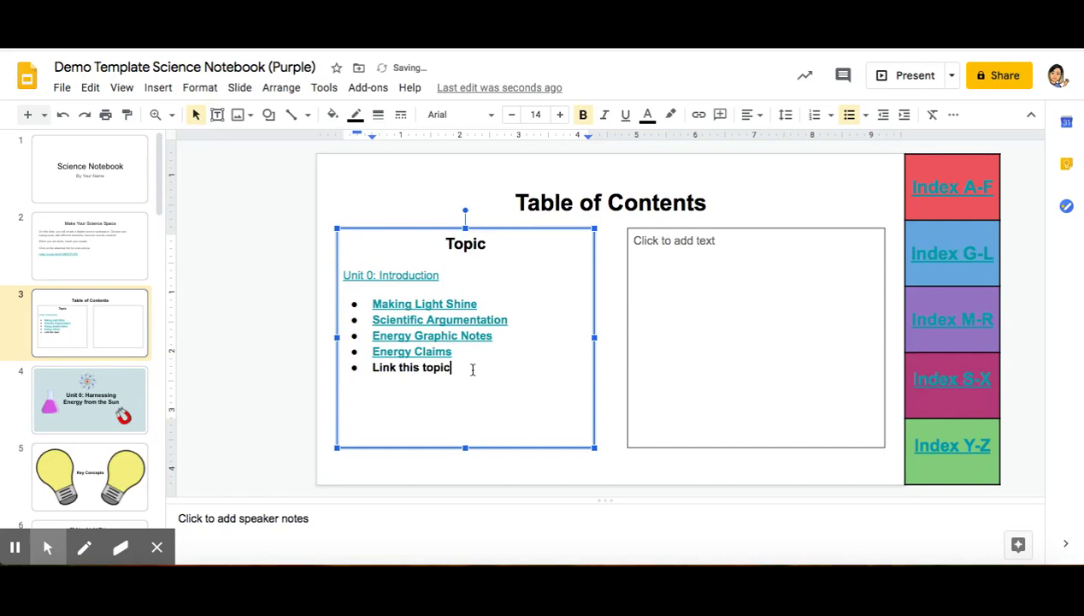
Step: Link 'Link this topic' to Slide 11 and follow the link to test it
drag(452, 367, 370, 369)
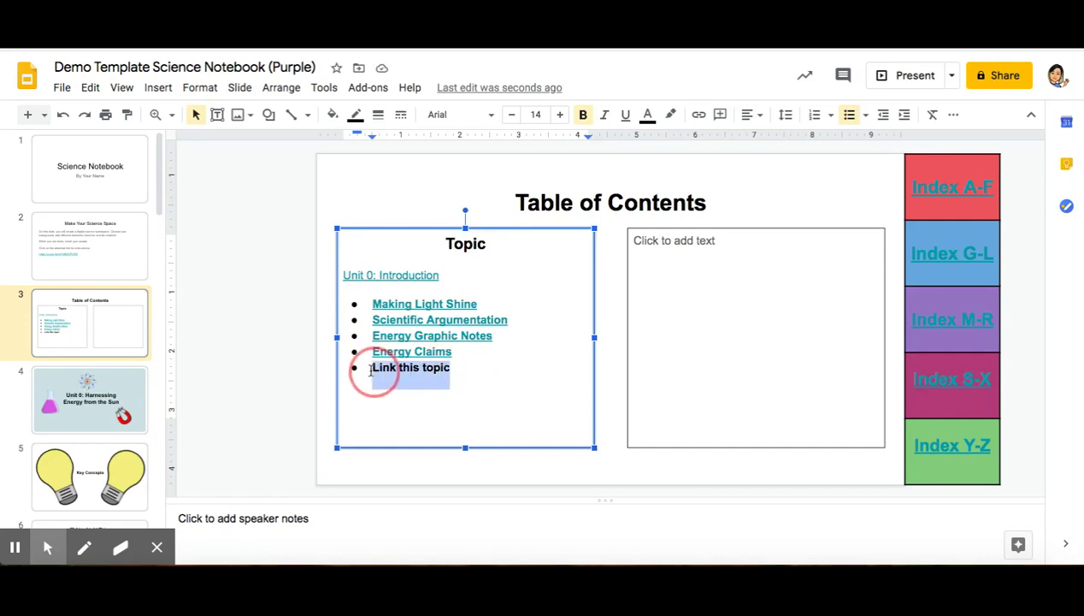
click(699, 115)
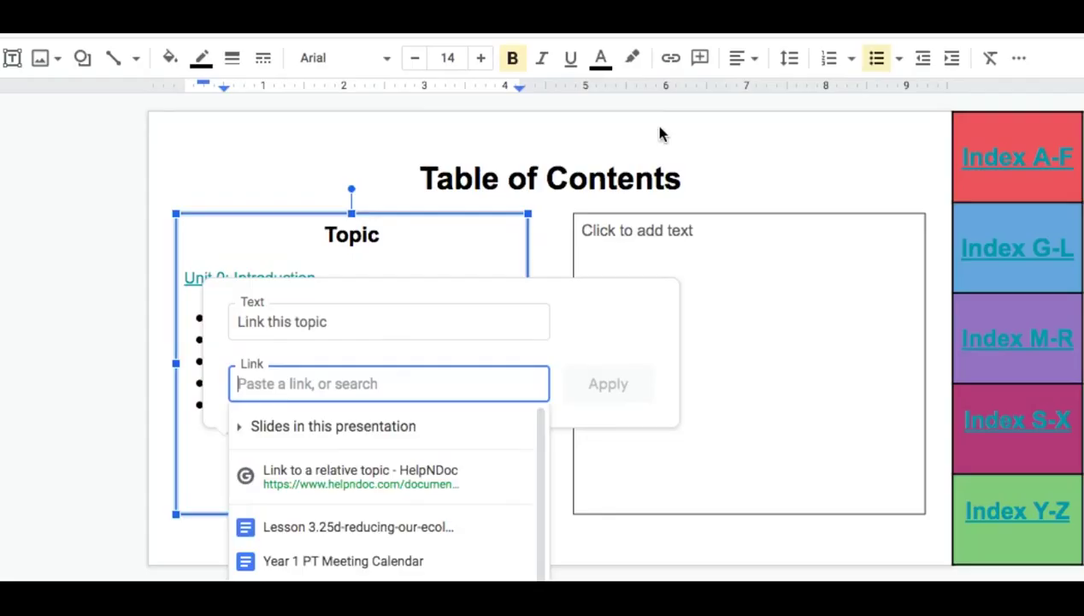
click(259, 431)
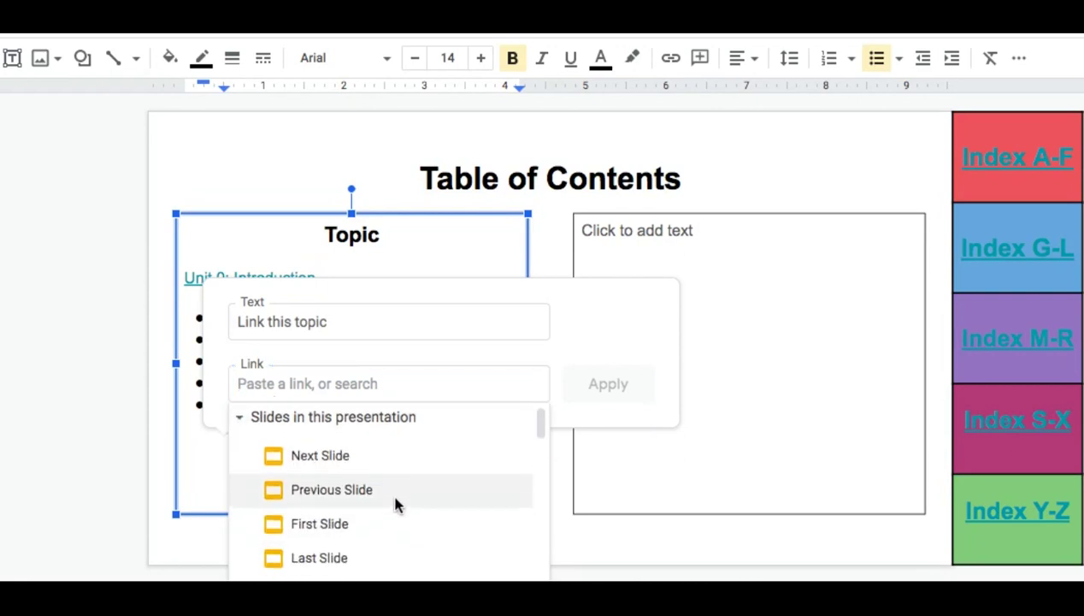
scroll(394, 503, down, 4)
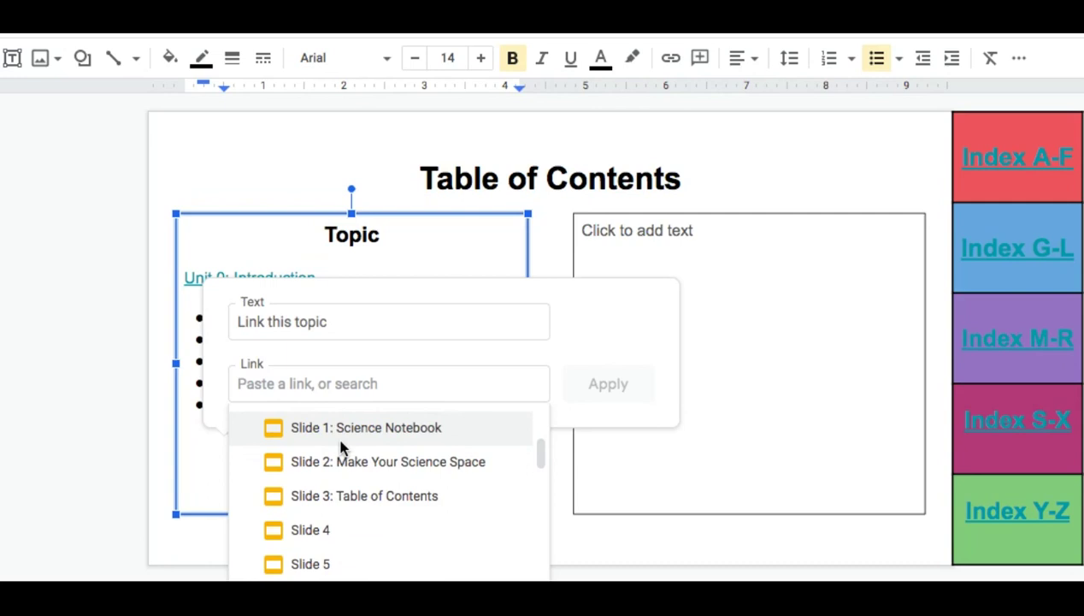
scroll(359, 502, down, 5)
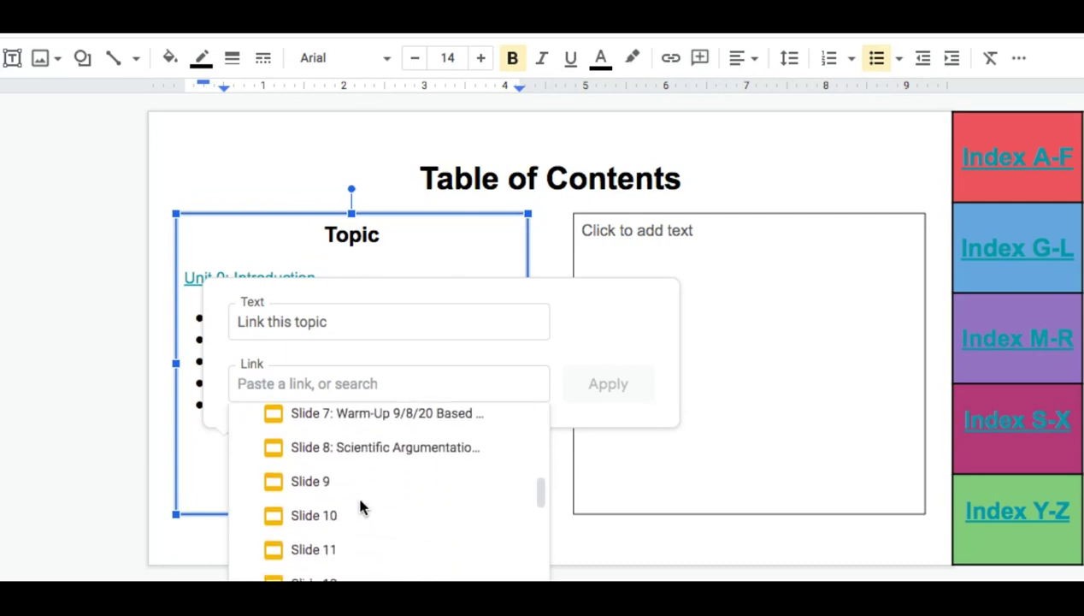
click(317, 497)
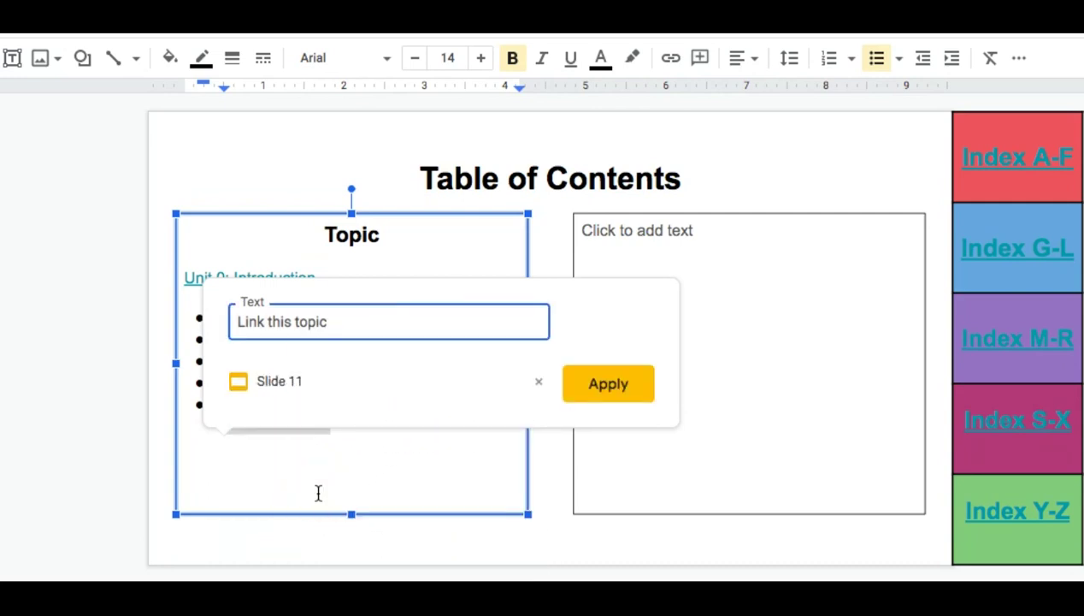
click(631, 382)
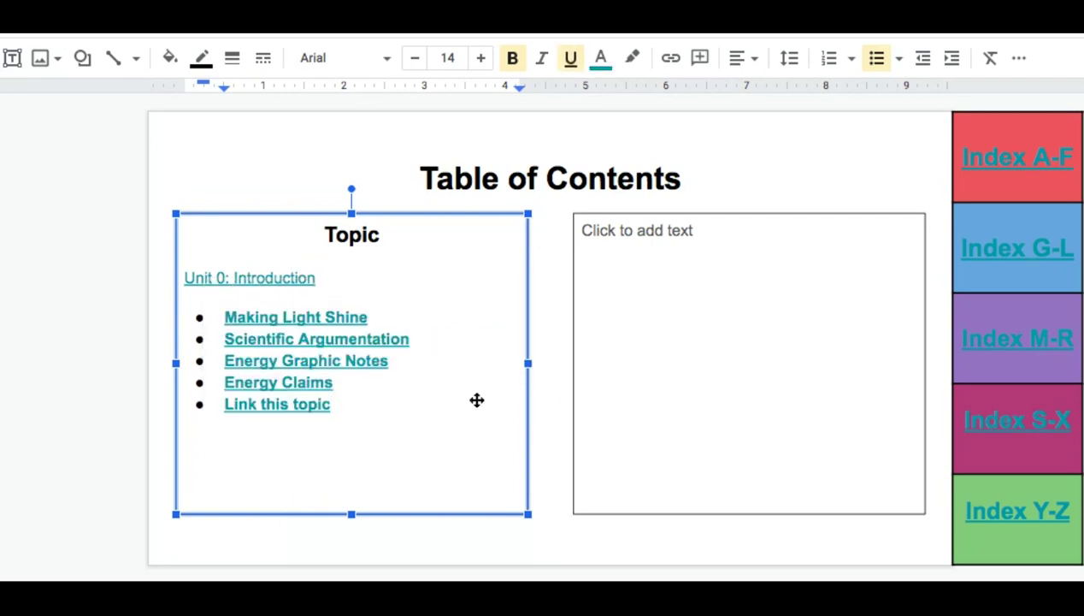
click(269, 405)
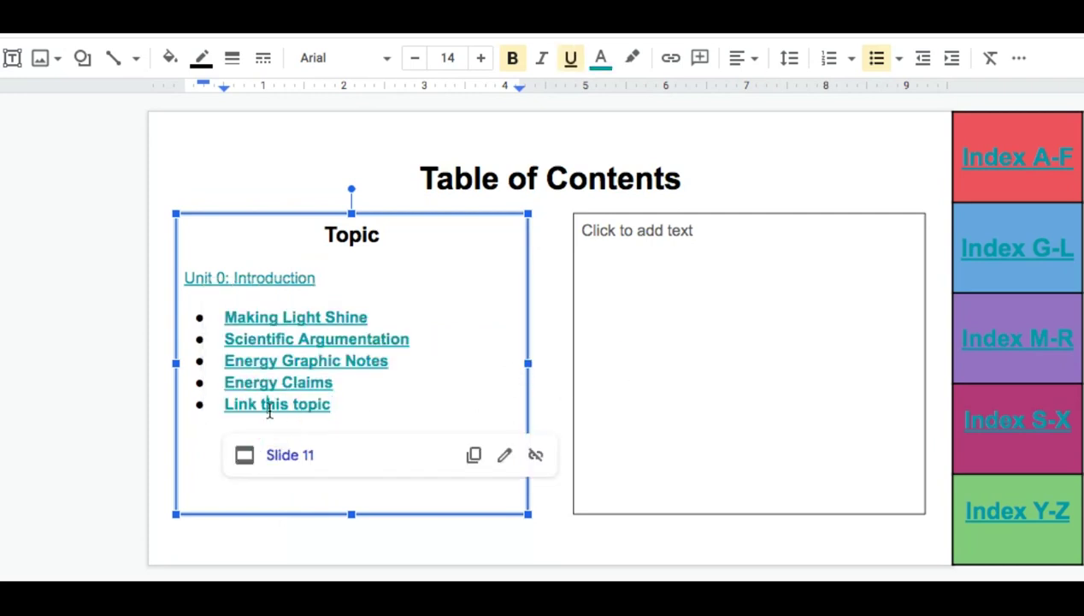
click(290, 456)
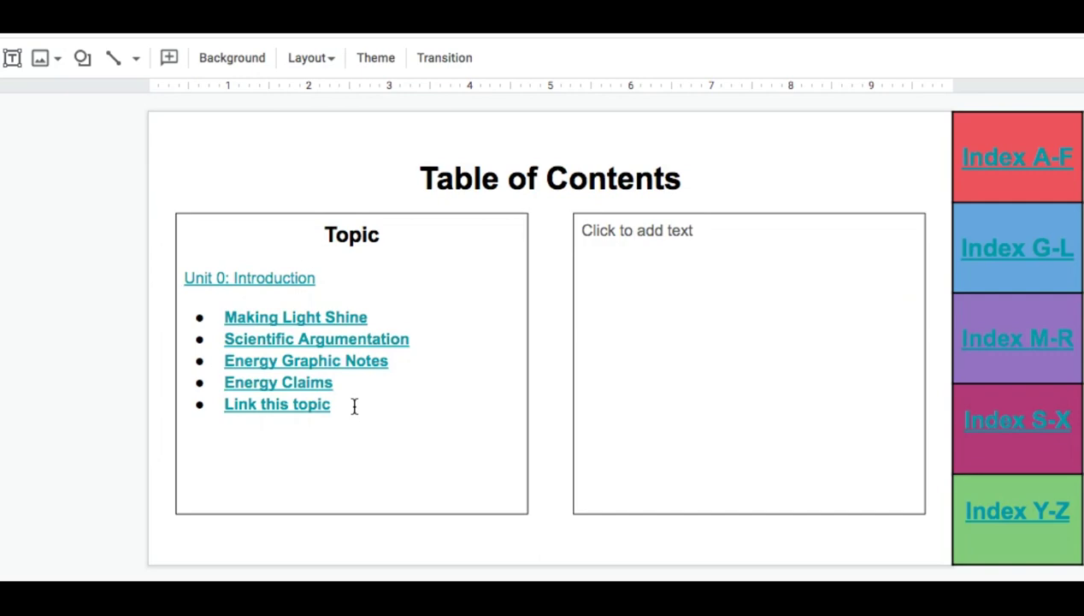
Step: Check the Topic list links, then follow the Index A-F tab link to Slide 20
click(354, 407)
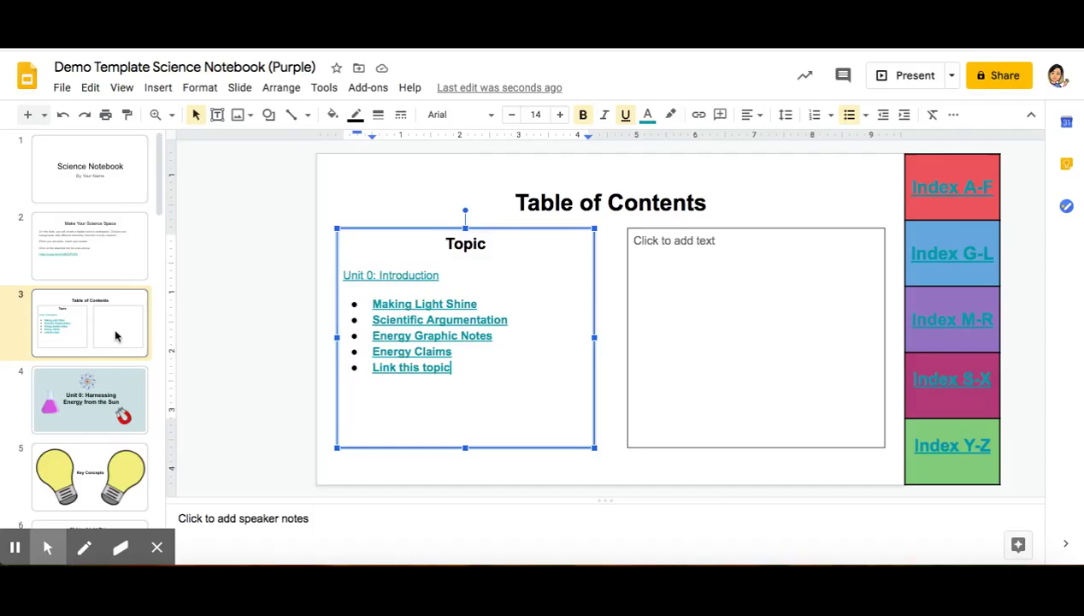
scroll(118, 342, down, 1)
scroll(117, 342, up, 1)
click(954, 190)
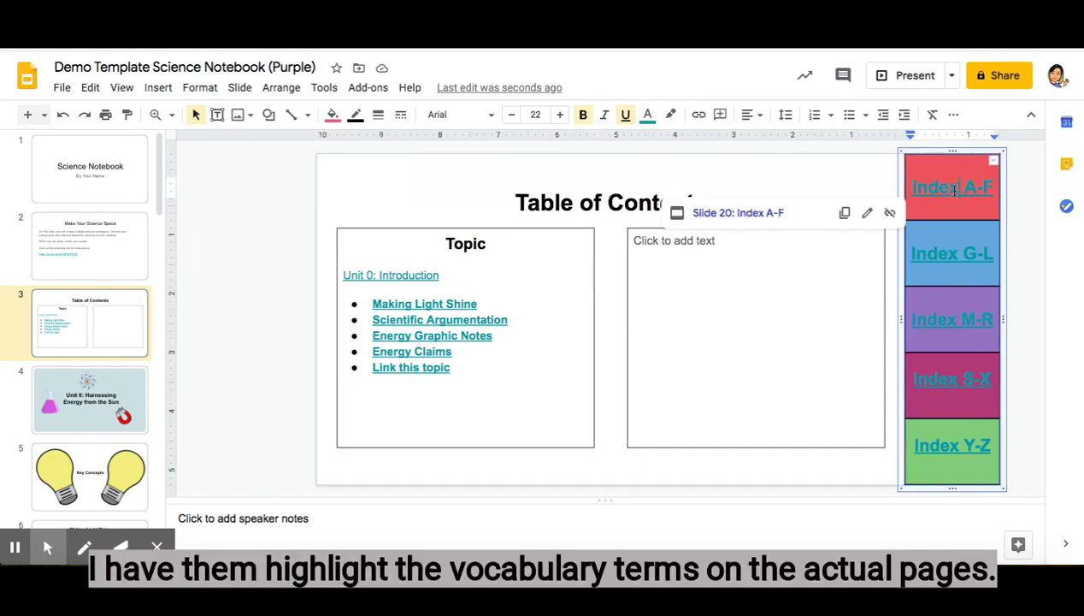
click(757, 216)
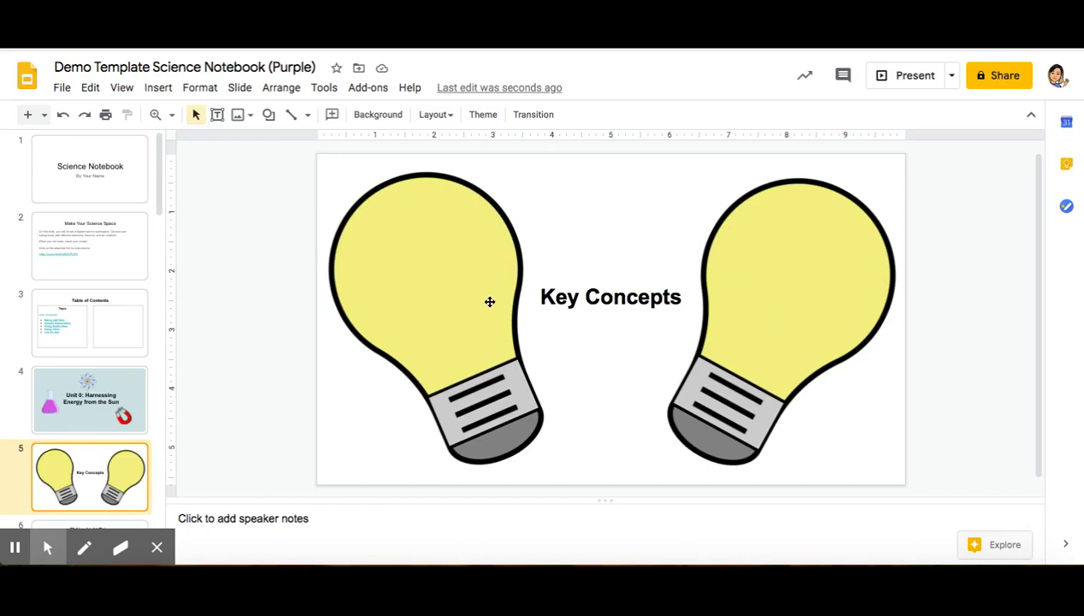
Step: Nudge the left light bulb on the Key Concepts slide into its new position
mouse_move(466, 279)
mouse_down()
mouse_move(565, 275)
mouse_move(486, 274)
mouse_move(479, 288)
mouse_up()
click(613, 227)
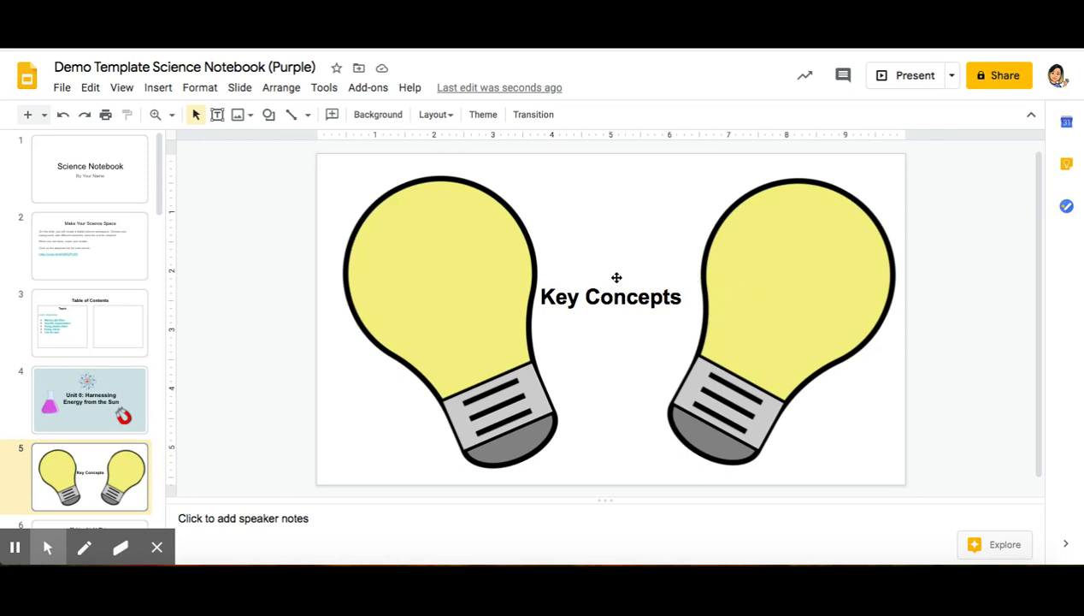
click(429, 275)
drag(429, 275, 429, 277)
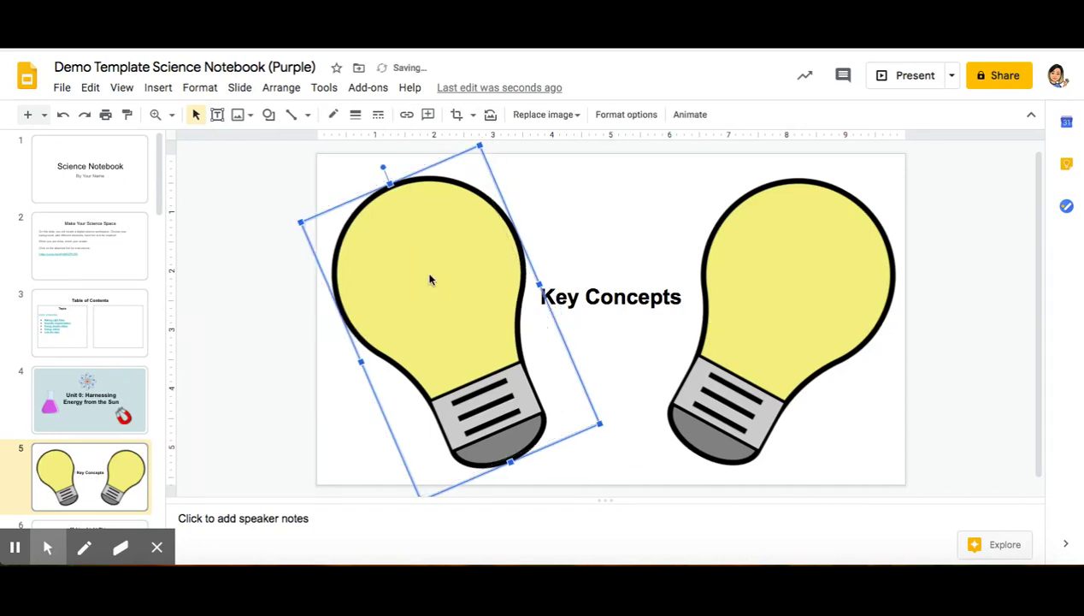
click(652, 260)
Step: Download the current slide as a JPEG image (.jpg) and open the downloaded file
click(62, 87)
mouse_move(128, 284)
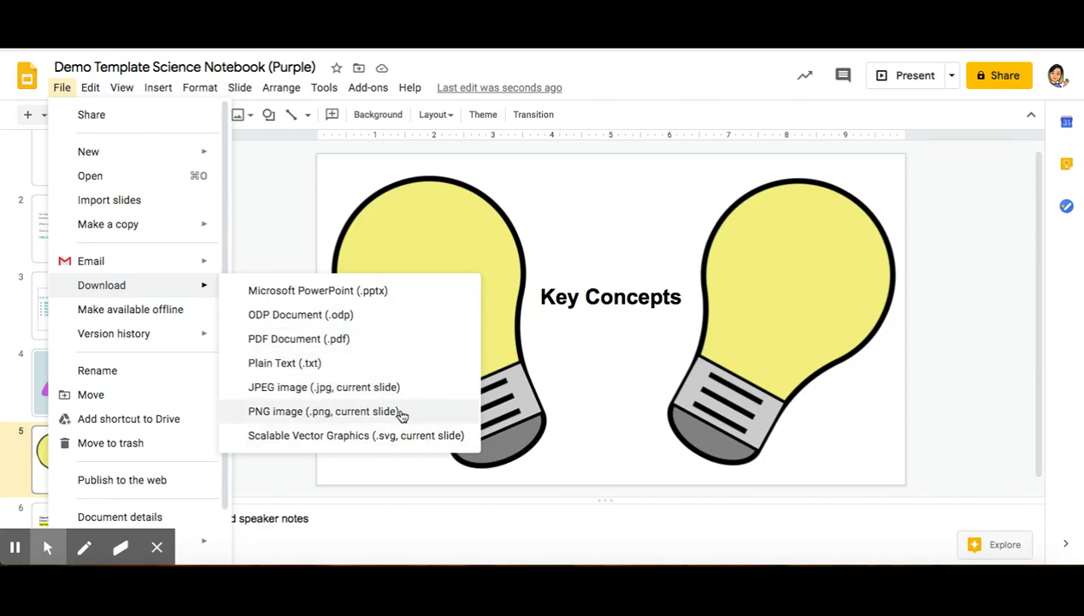
click(324, 389)
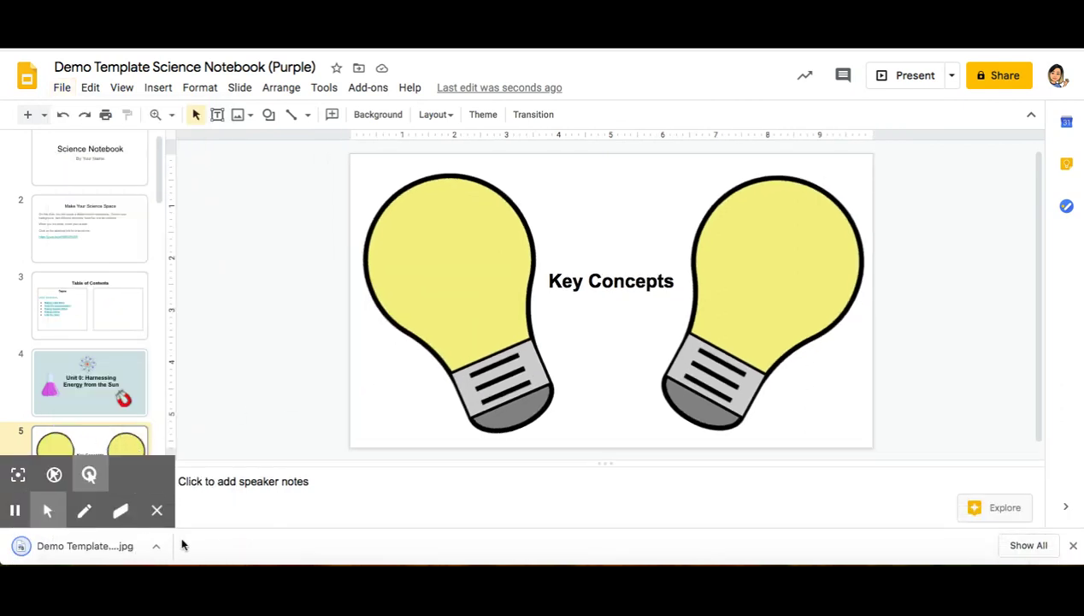
click(152, 542)
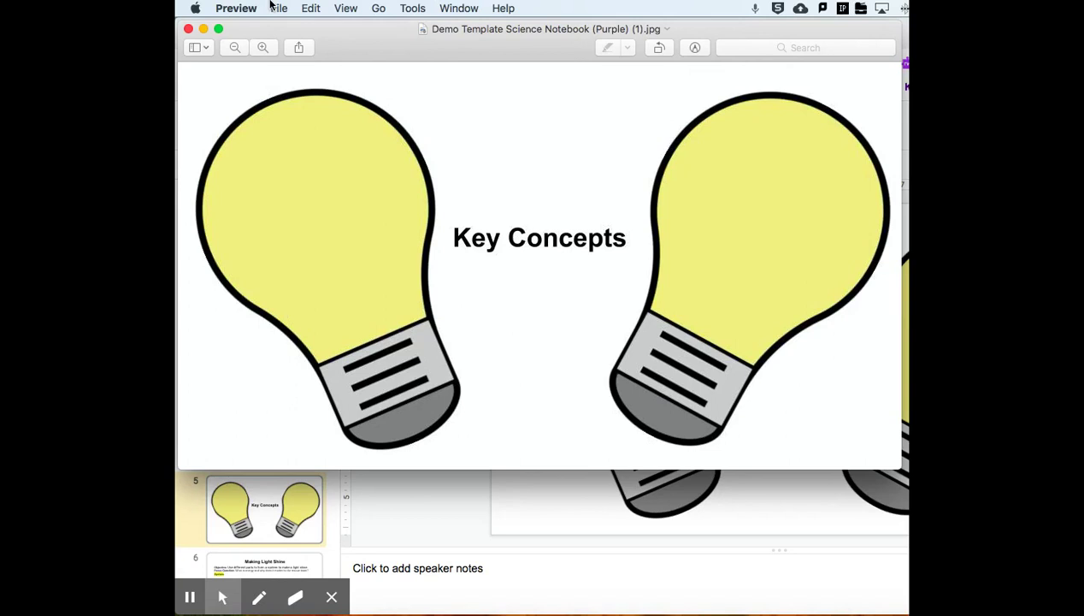
Step: Save the downloaded Key Concepts JPEG in Preview and close its window
click(279, 9)
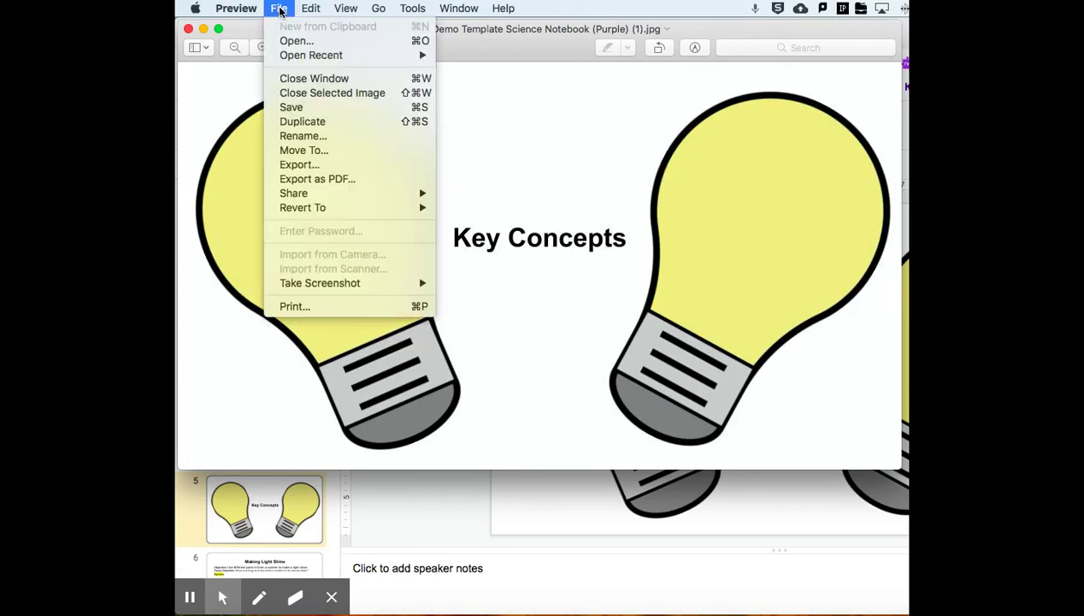
click(292, 108)
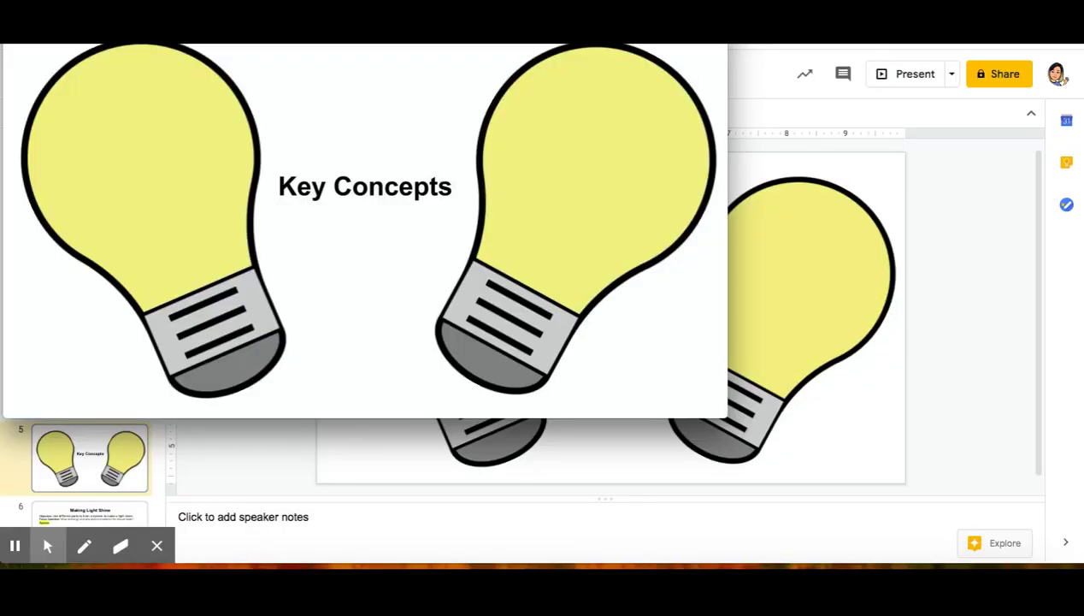
click(188, 28)
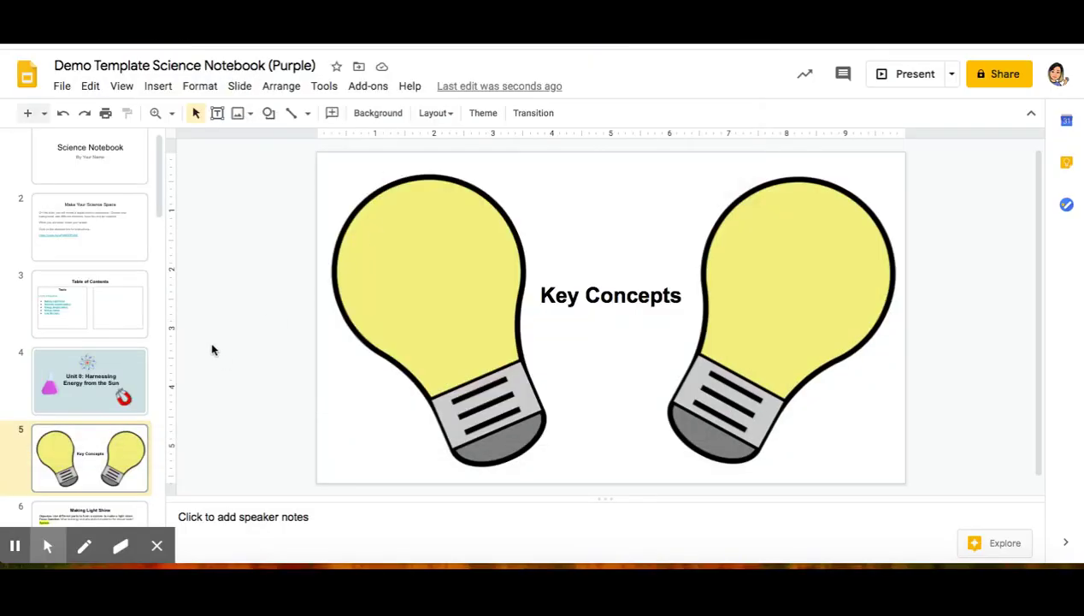
Step: Set the exported lightbulb slide JPEG as slide 5's background image
click(389, 113)
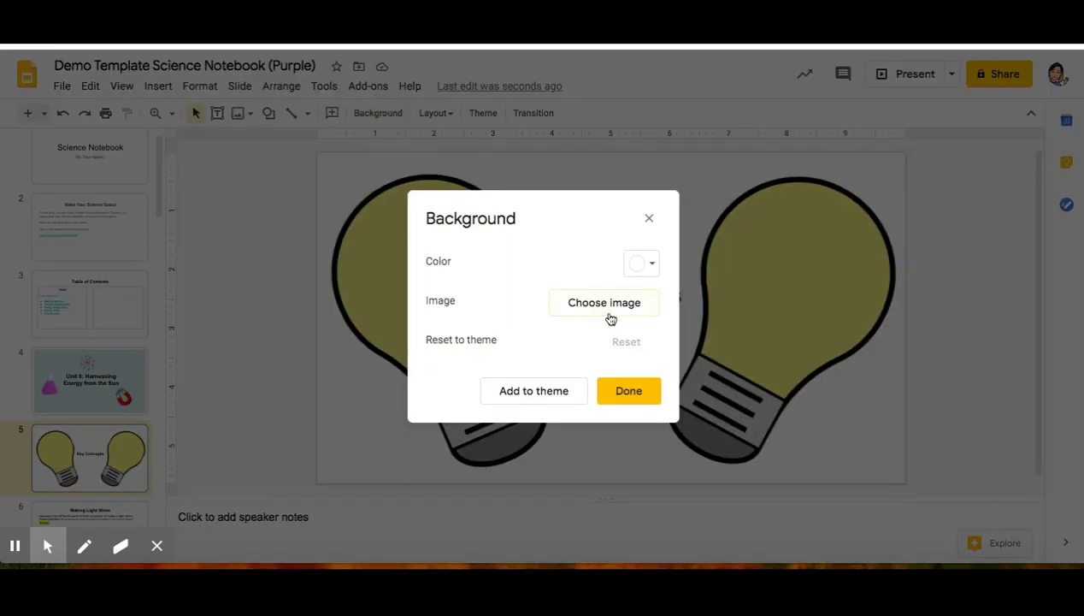
click(646, 314)
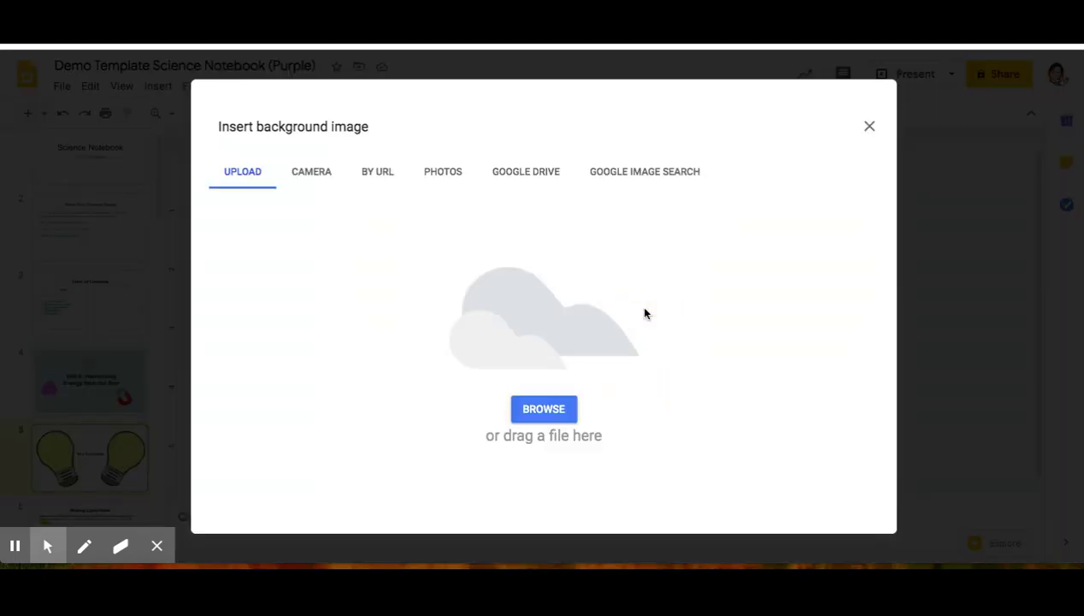
click(549, 414)
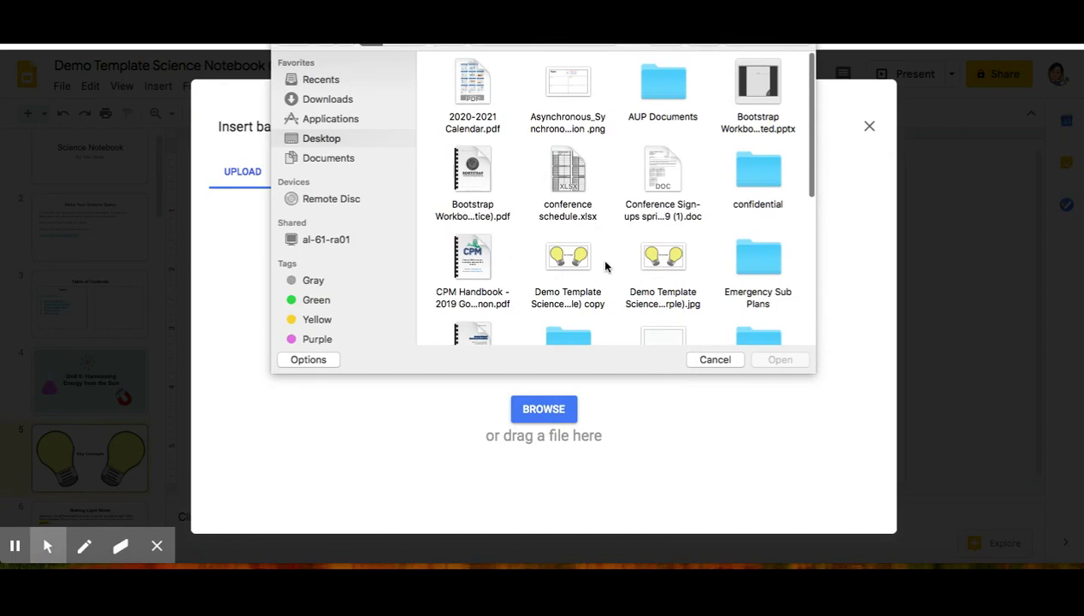
click(584, 267)
click(780, 360)
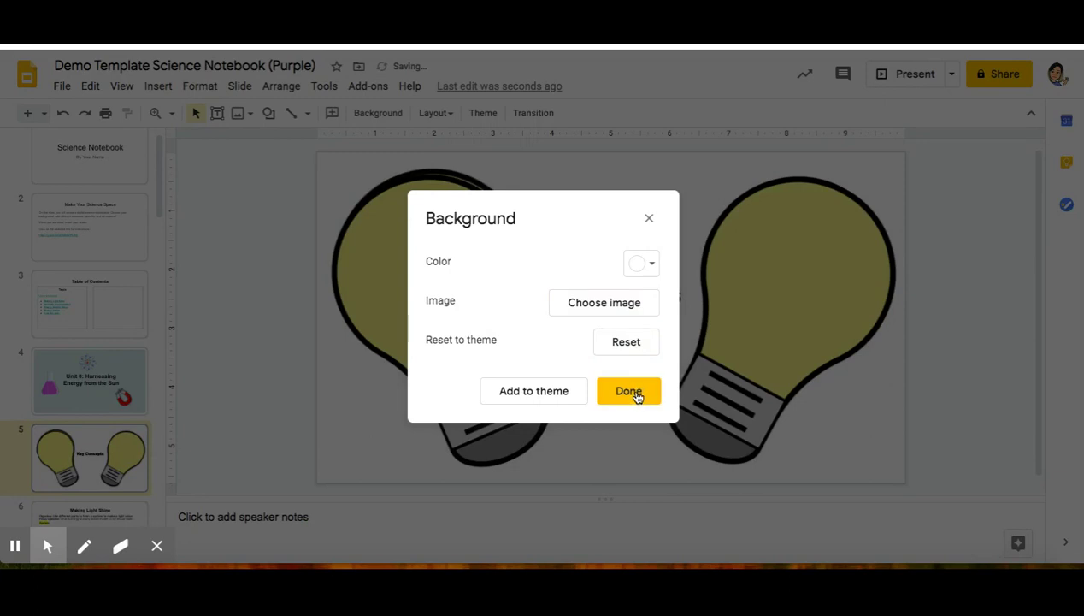
click(633, 391)
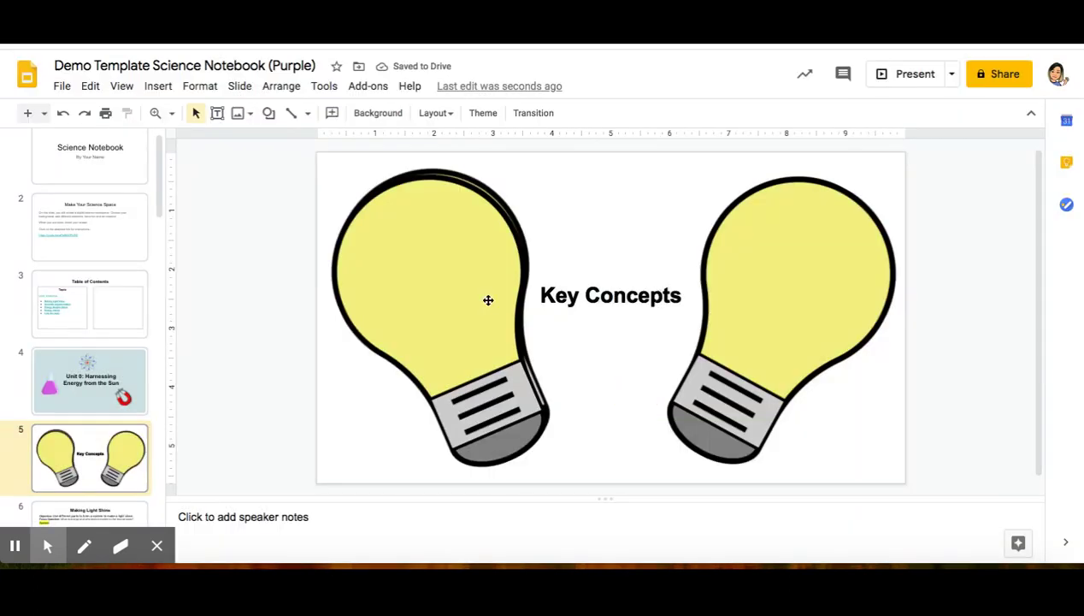
drag(460, 295, 632, 293)
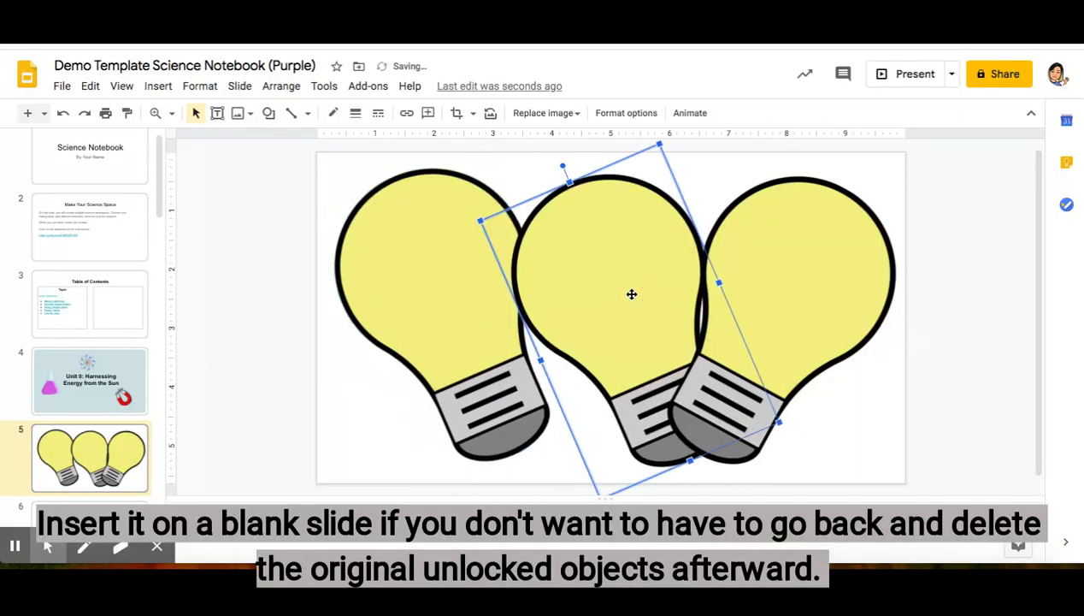
key(ctrl+z)
drag(750, 314, 692, 303)
key(ctrl+z)
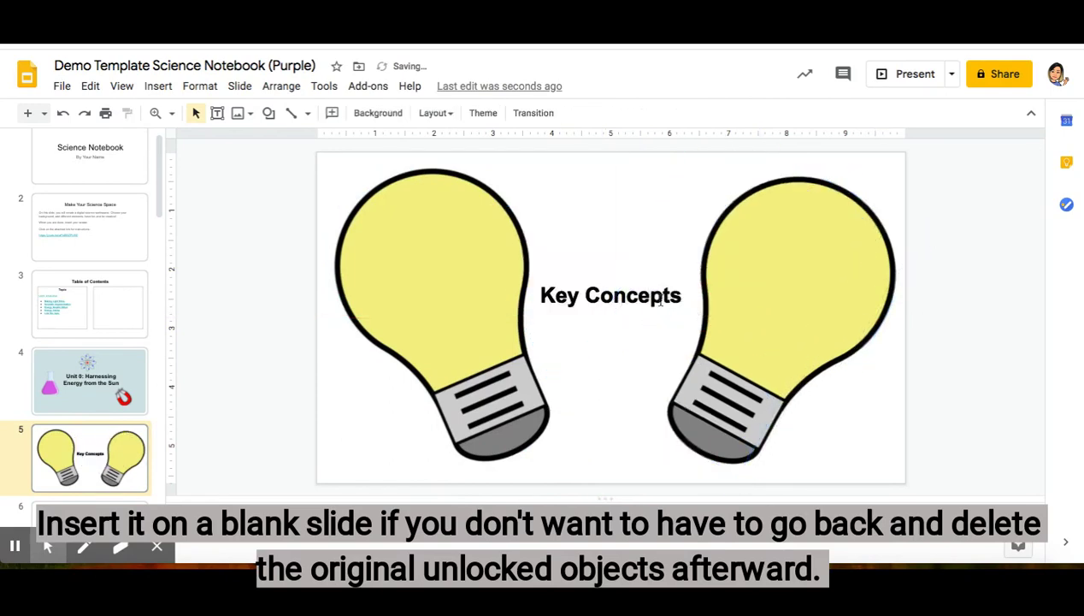
click(655, 295)
key(Escape)
key(Escape)
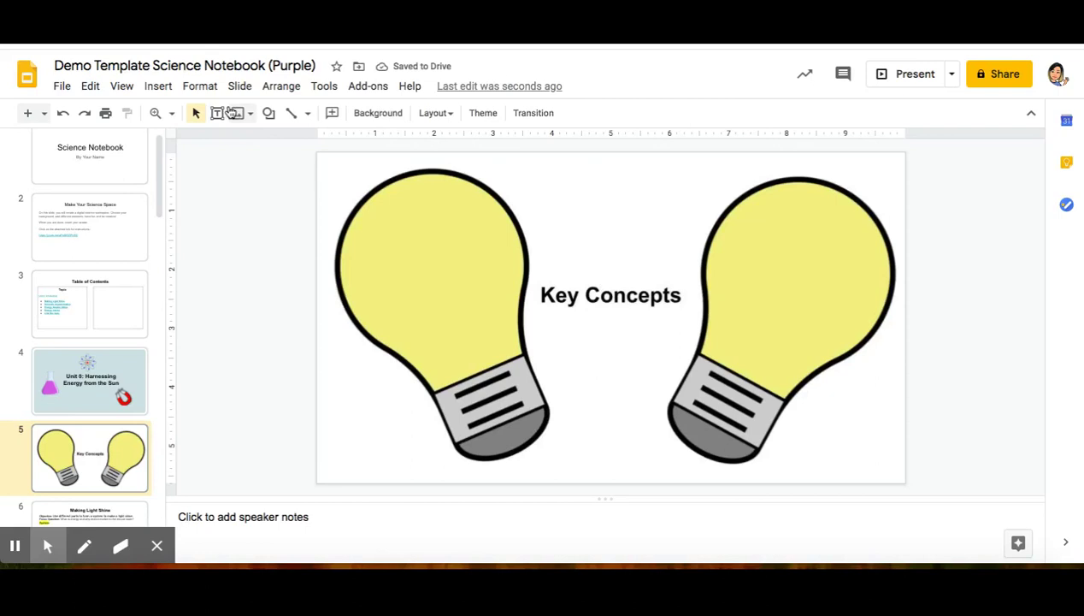
Step: Draw a text box over the left bulb and trim its edges to fit inside the glass
click(218, 112)
click(327, 183)
drag(375, 302, 534, 364)
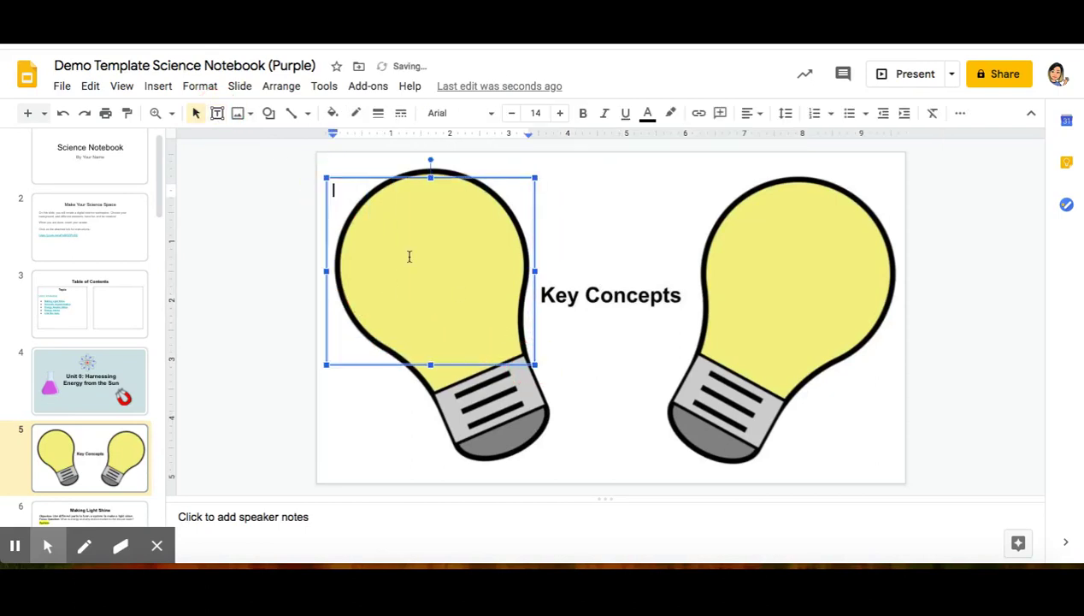
drag(325, 275, 359, 274)
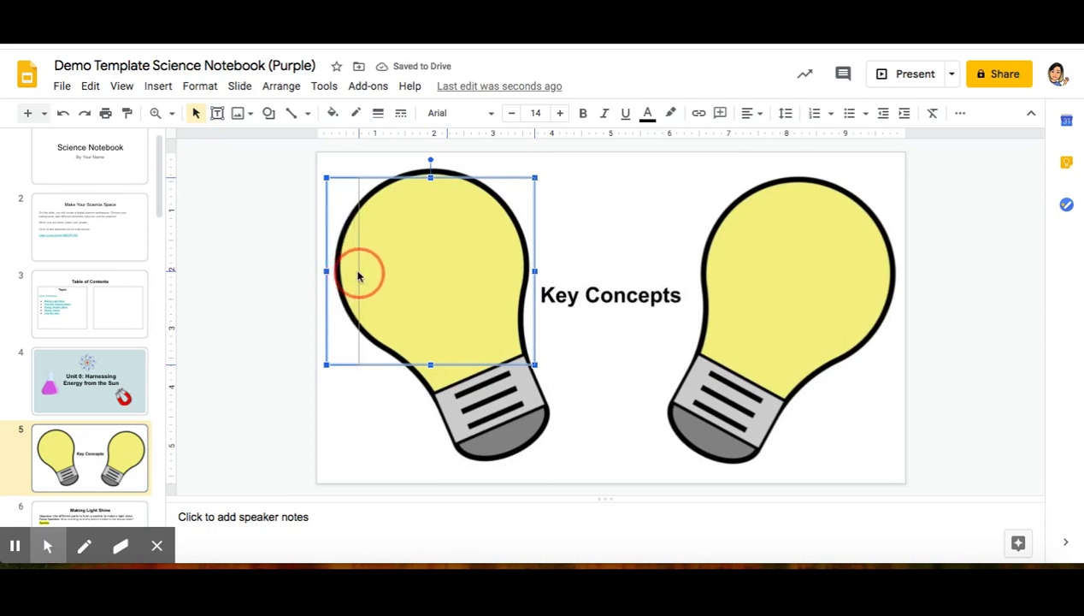
drag(445, 180, 446, 192)
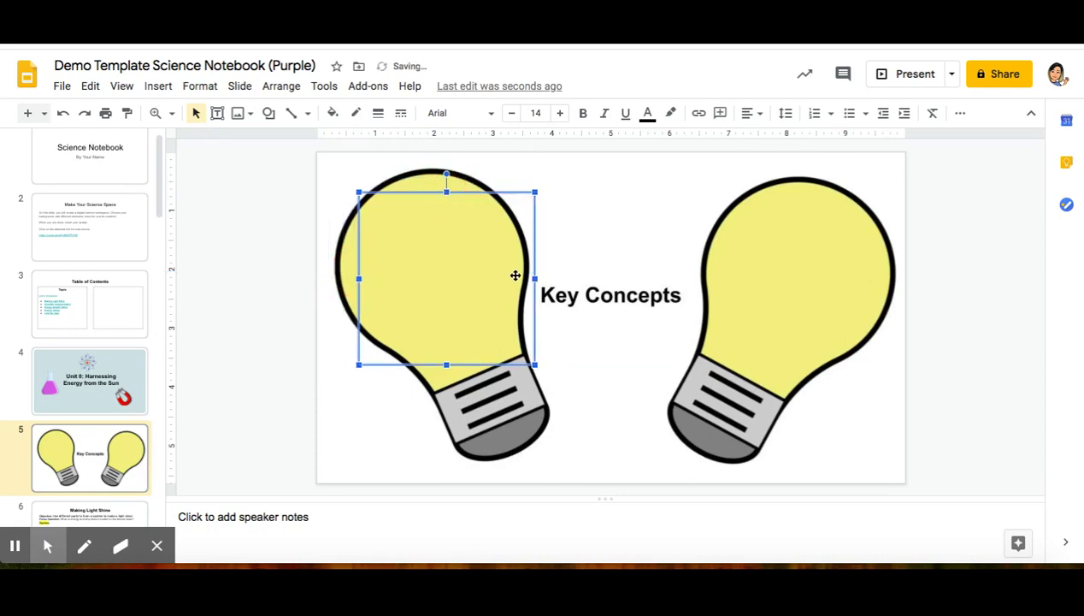
drag(534, 277, 507, 275)
drag(432, 367, 434, 348)
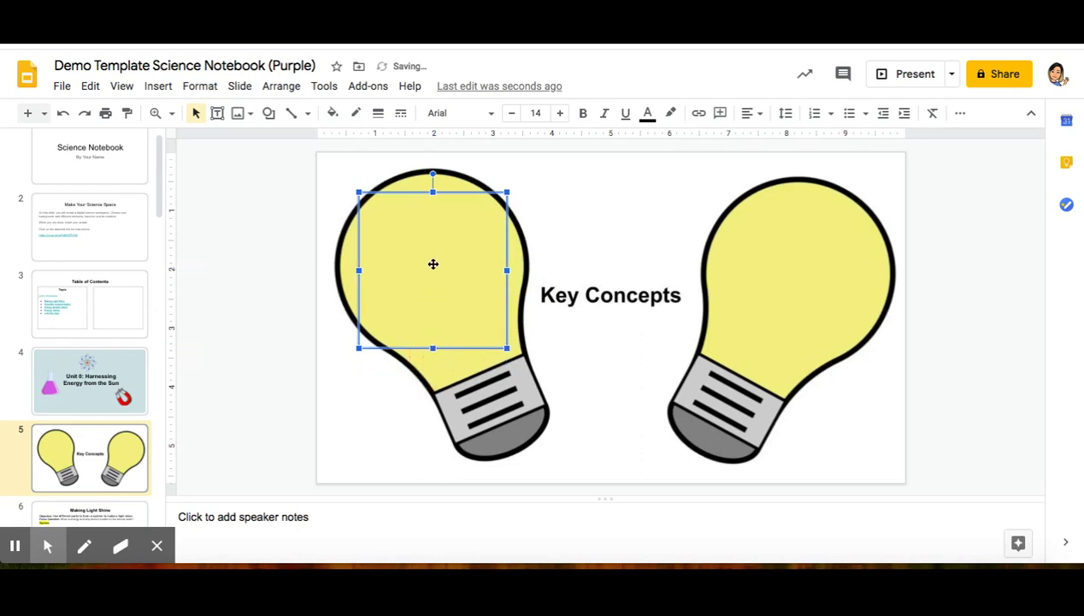
click(762, 304)
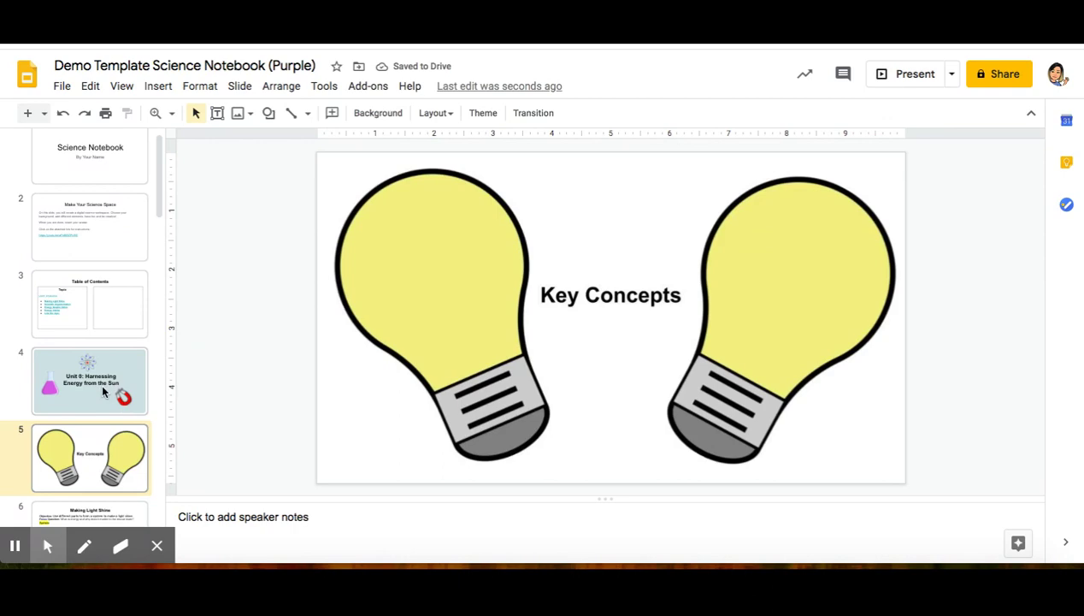
Step: Scroll the filmstrip down toward slide 6, Making Light Shine
scroll(102, 383, down, 3)
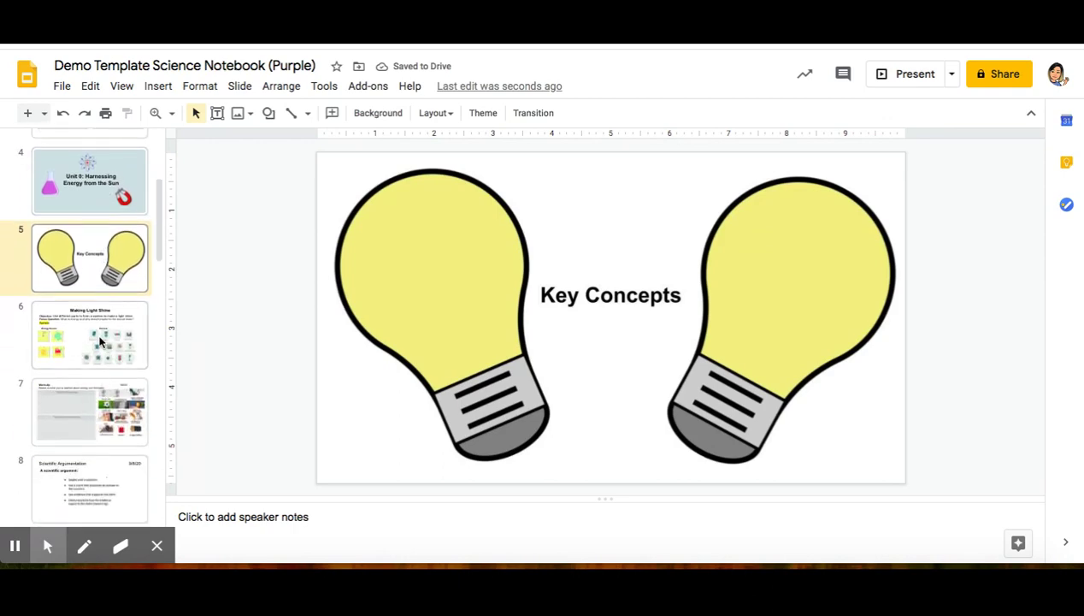
scroll(98, 368, up, 2)
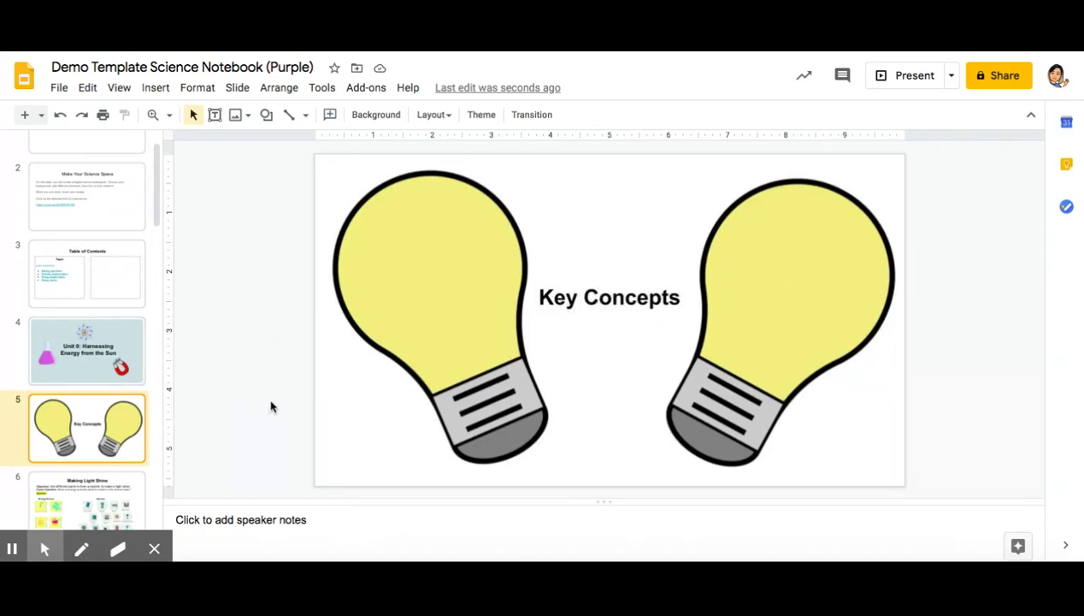
scroll(107, 434, down, 1)
scroll(108, 435, down, 3)
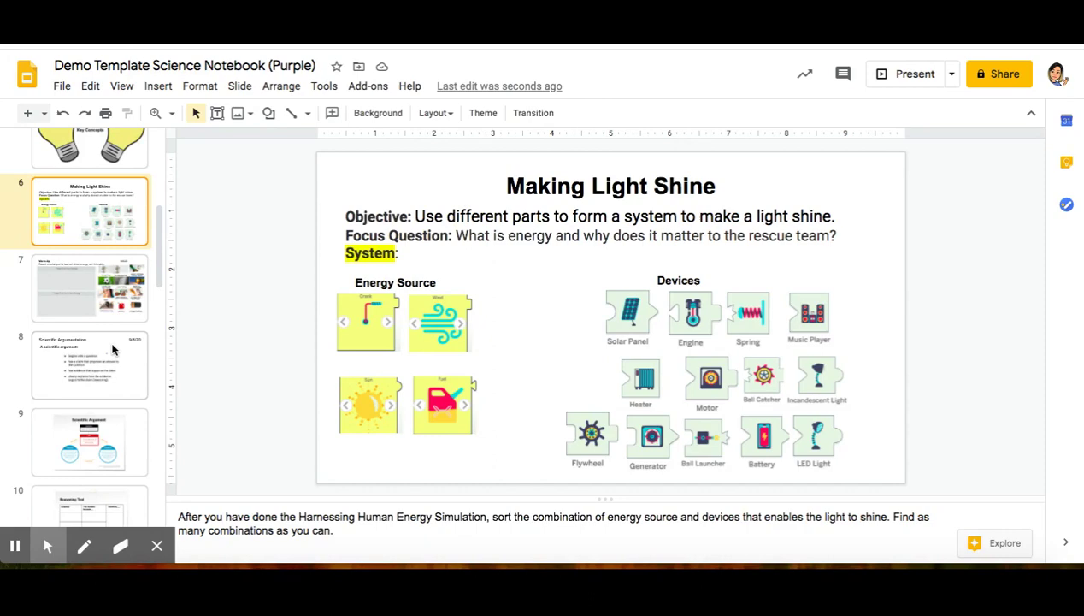
scroll(112, 348, down, 7)
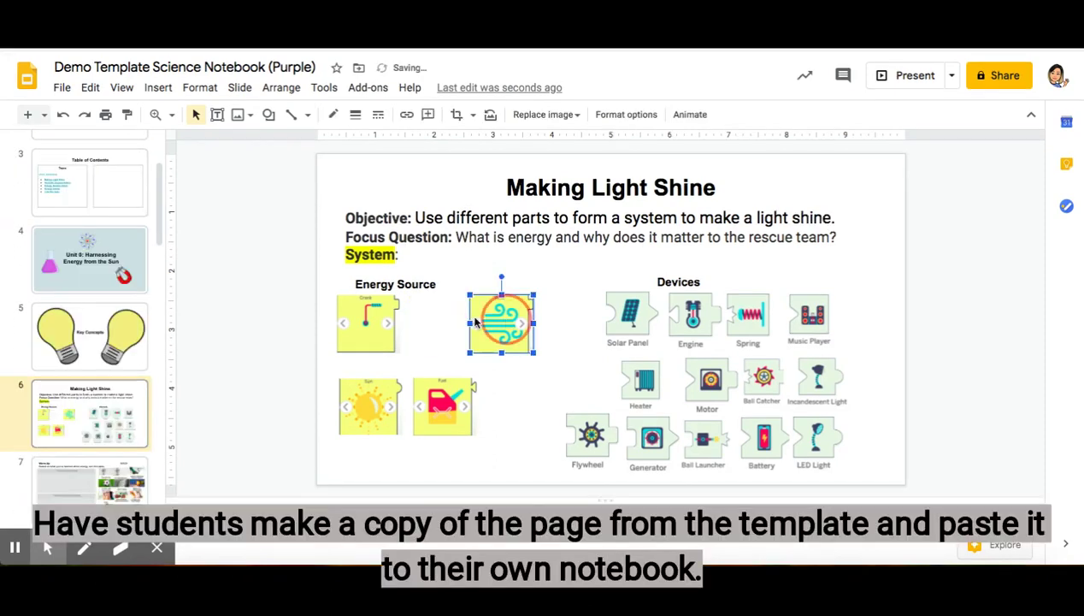
mouse_move(443, 318)
mouse_down()
mouse_move(501, 318)
mouse_move(441, 312)
mouse_up()
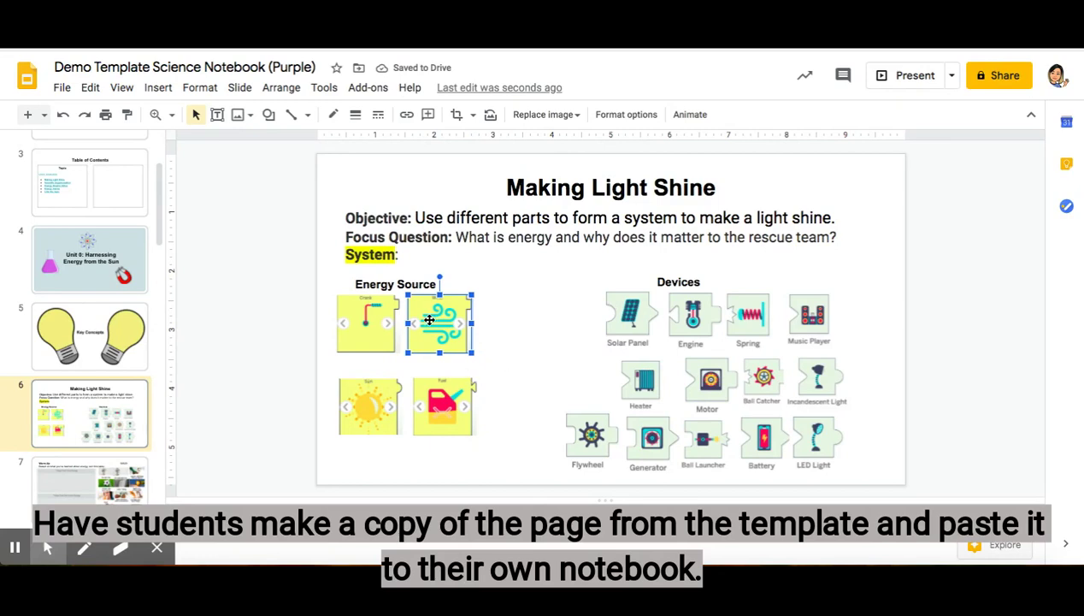
drag(435, 318, 509, 320)
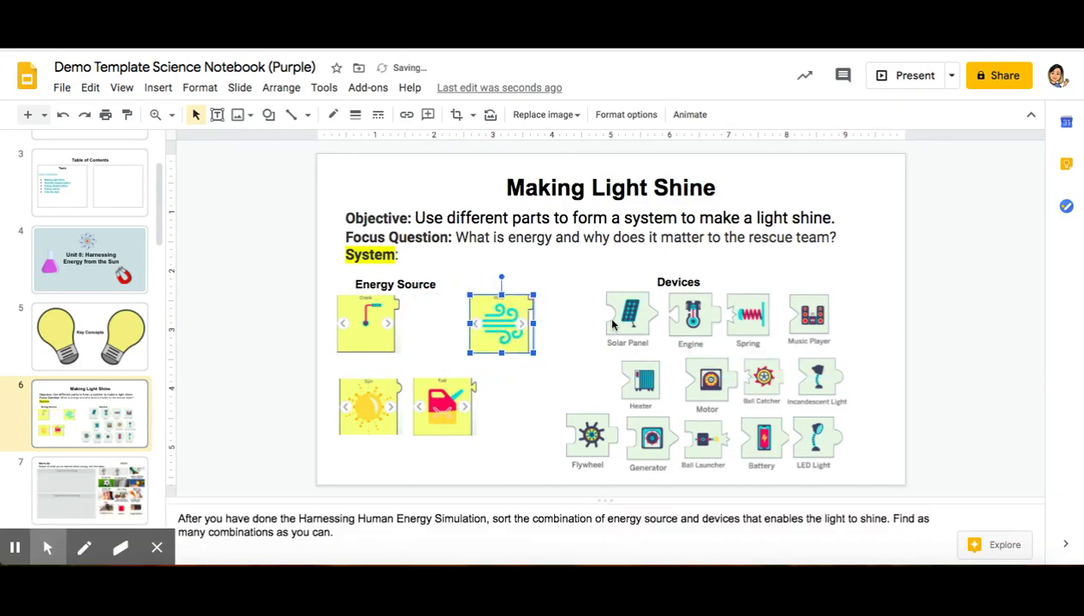
drag(633, 326, 562, 325)
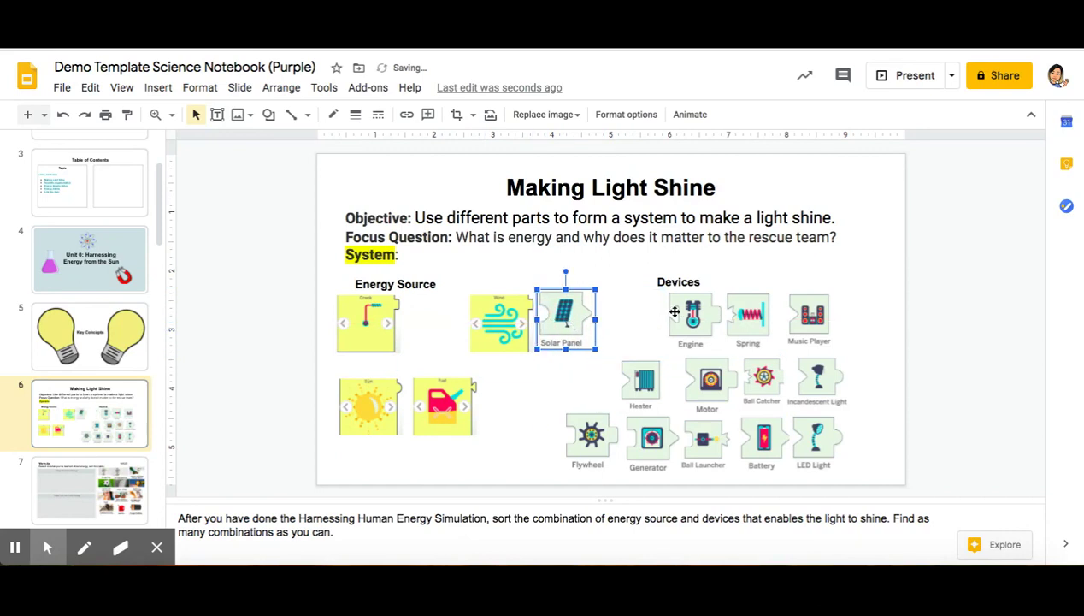
drag(695, 316, 618, 316)
drag(745, 316, 676, 324)
drag(497, 330, 443, 333)
drag(661, 324, 748, 318)
drag(630, 318, 700, 318)
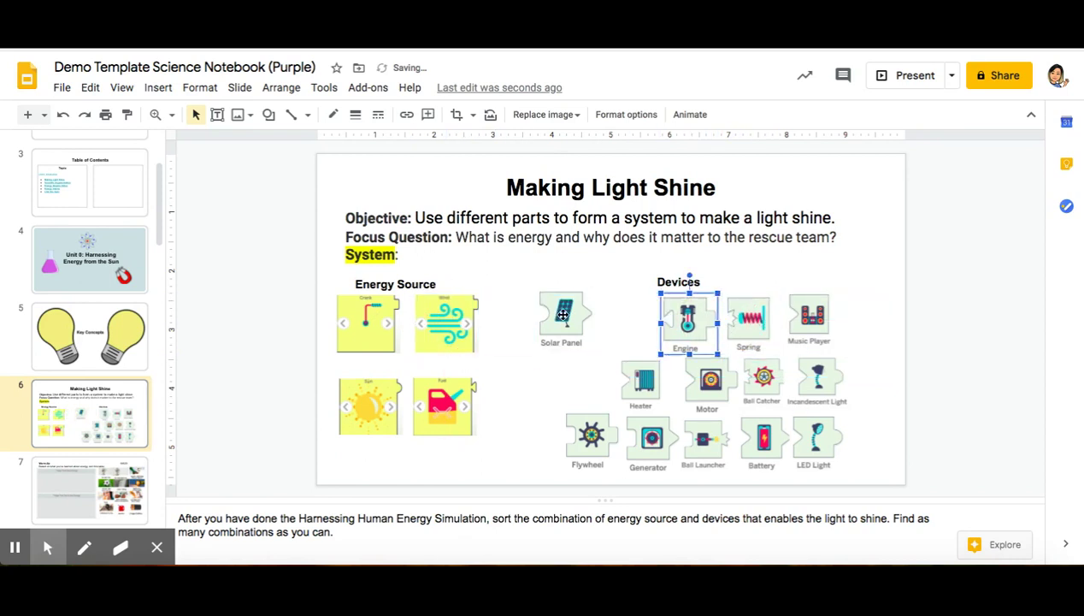
drag(562, 319, 613, 319)
scroll(122, 363, down, 2)
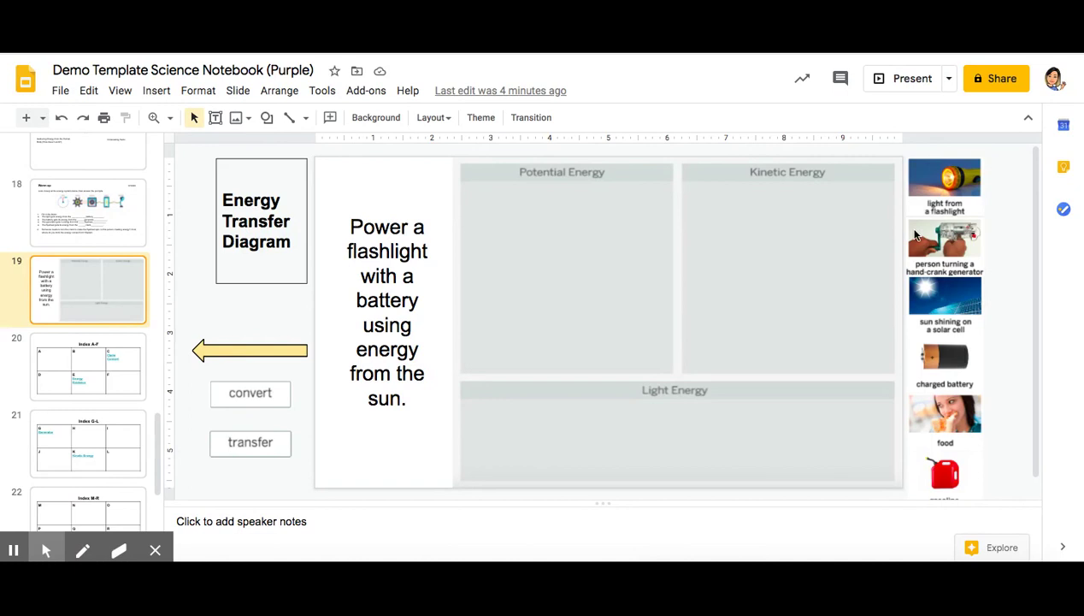
Step: Move the flashlight picture into the Light Energy box and place yellow arrows on the diagram
drag(941, 189, 677, 432)
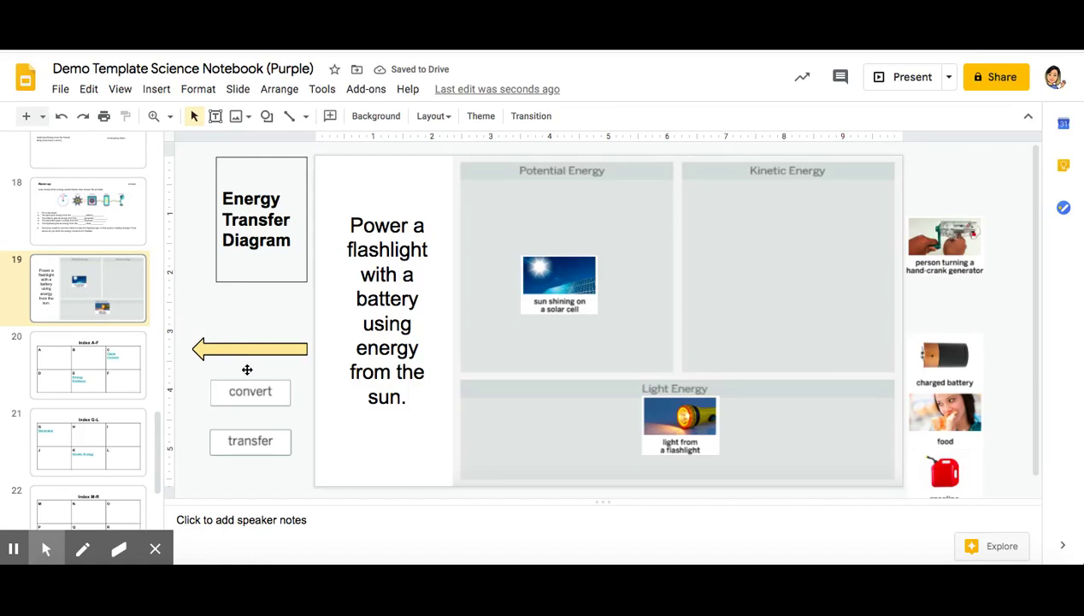
drag(243, 358, 543, 443)
drag(235, 346, 237, 293)
drag(235, 341, 235, 323)
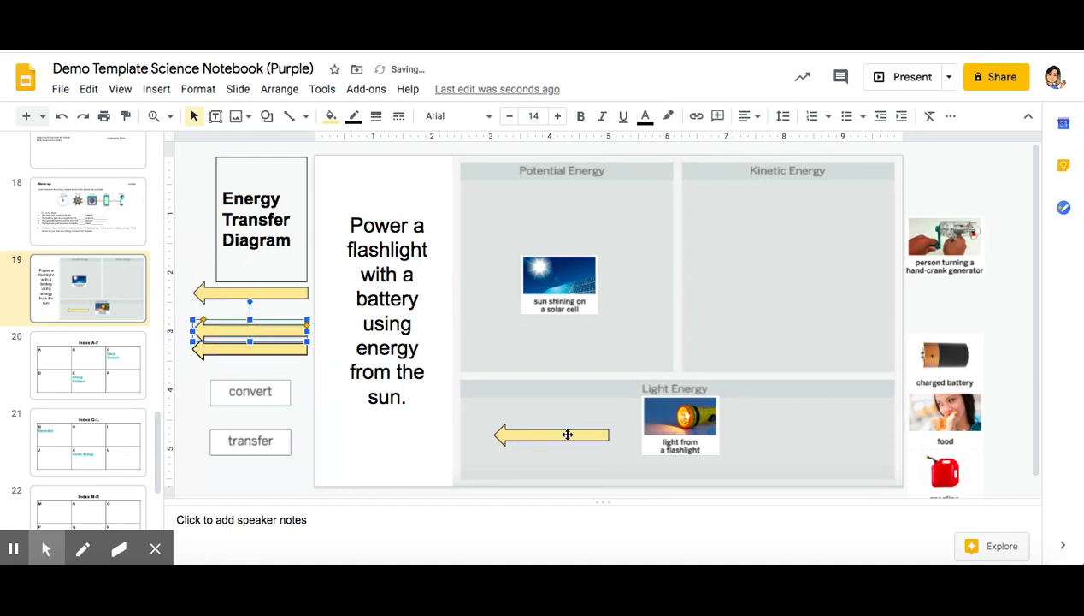
drag(566, 434, 566, 349)
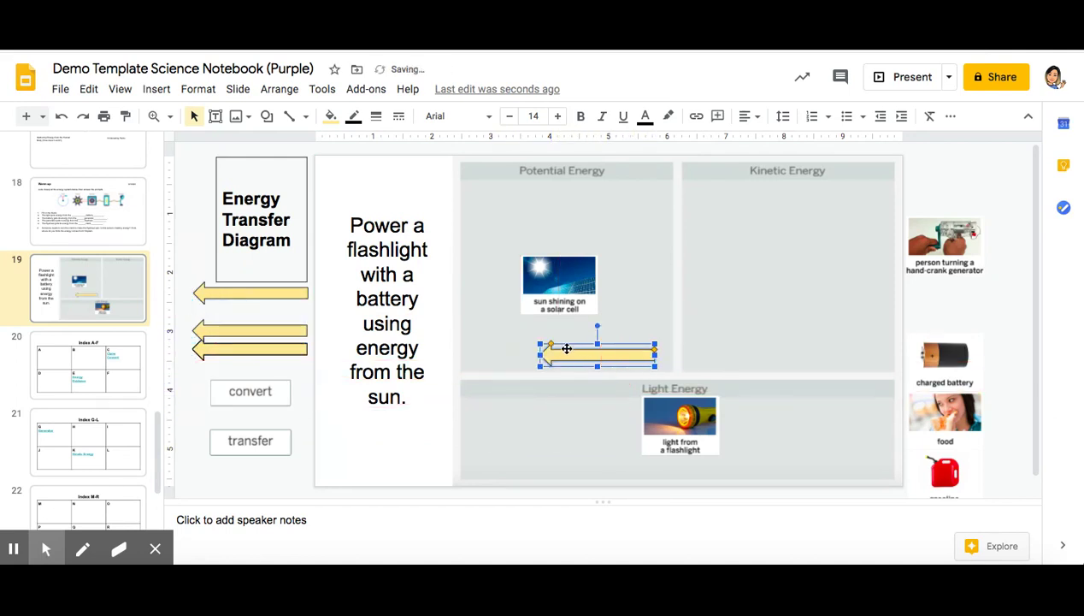
click(597, 326)
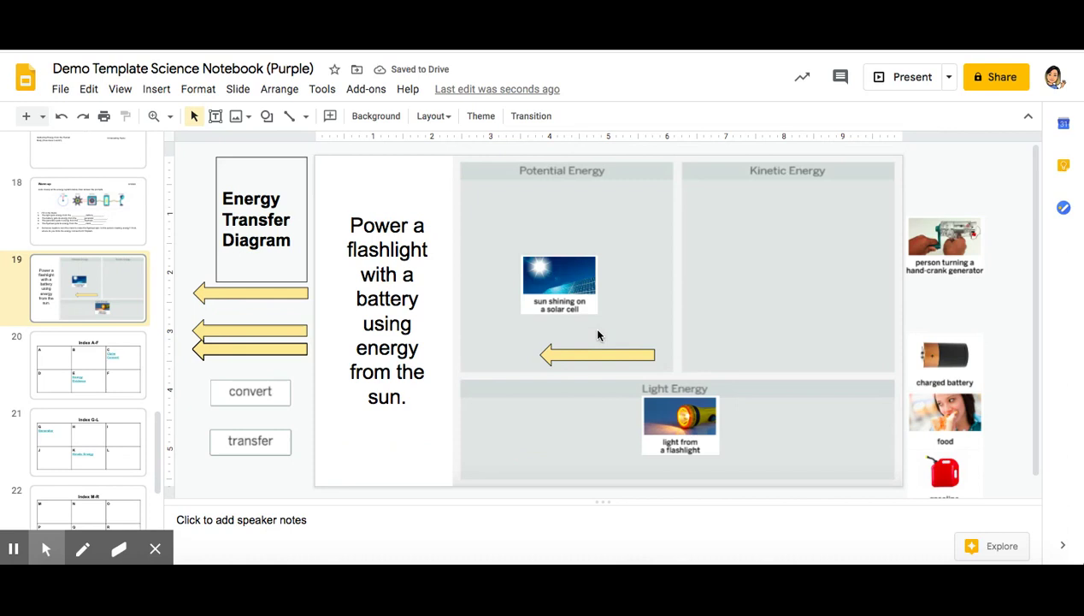
Step: Rotate the arrow toward the flashlight and place the convert and transfer labels on it
click(592, 357)
drag(598, 326, 514, 408)
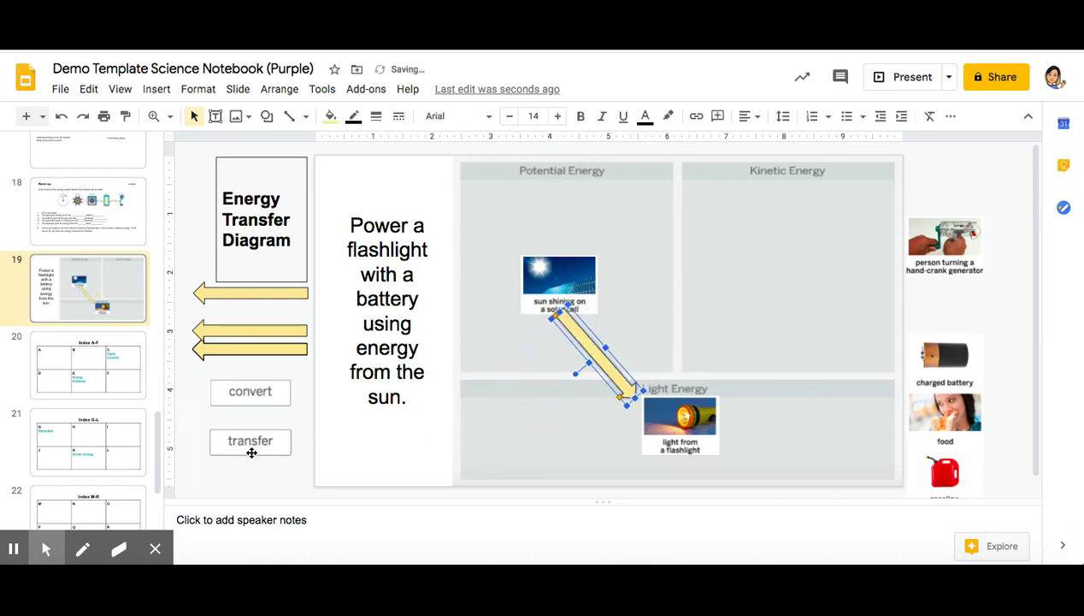
drag(266, 444, 511, 447)
drag(264, 401, 587, 342)
drag(513, 441, 608, 373)
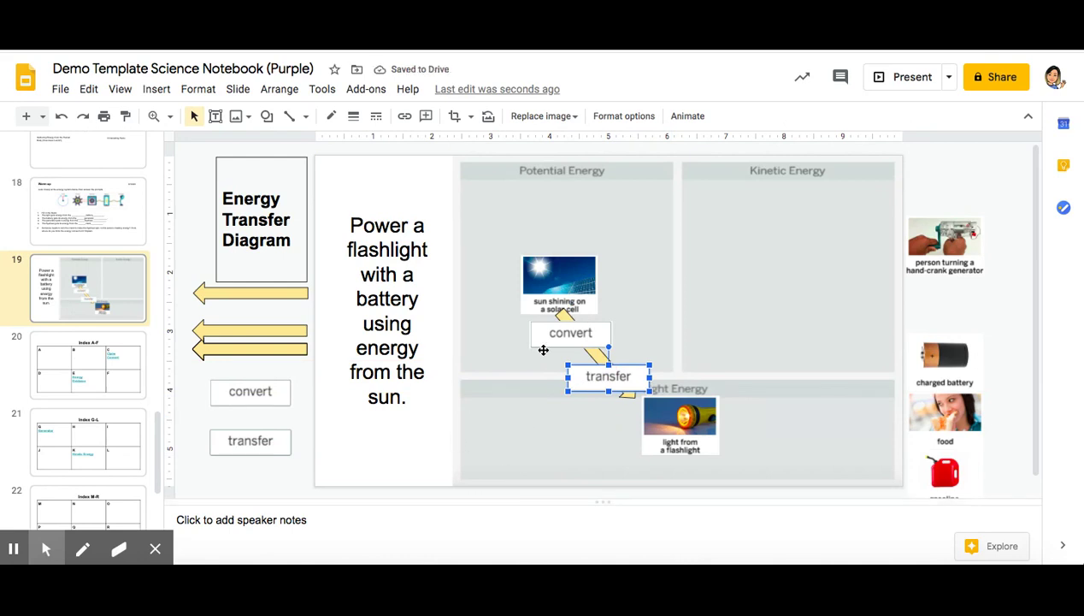
click(552, 399)
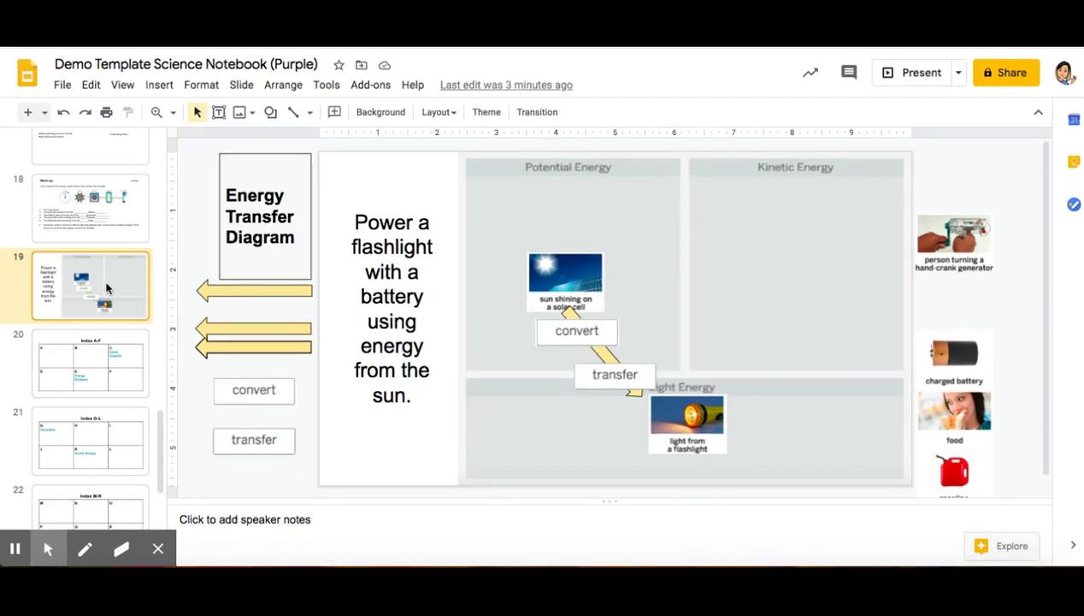
Step: Check slide 19's options without changing anything, then show slide 18, the Warm-up
click(106, 279)
right_click(105, 279)
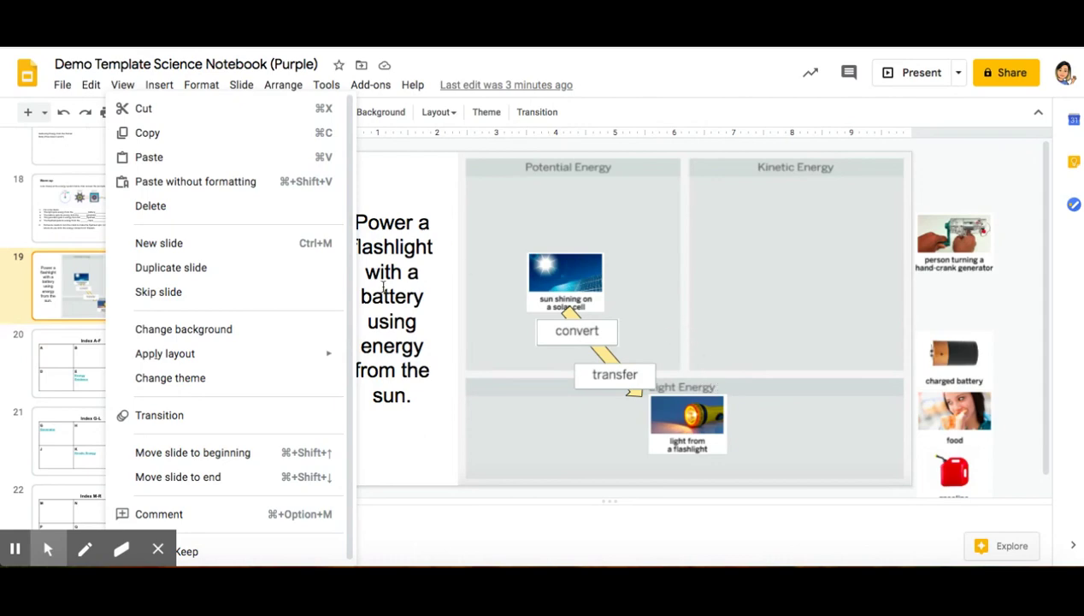
click(467, 375)
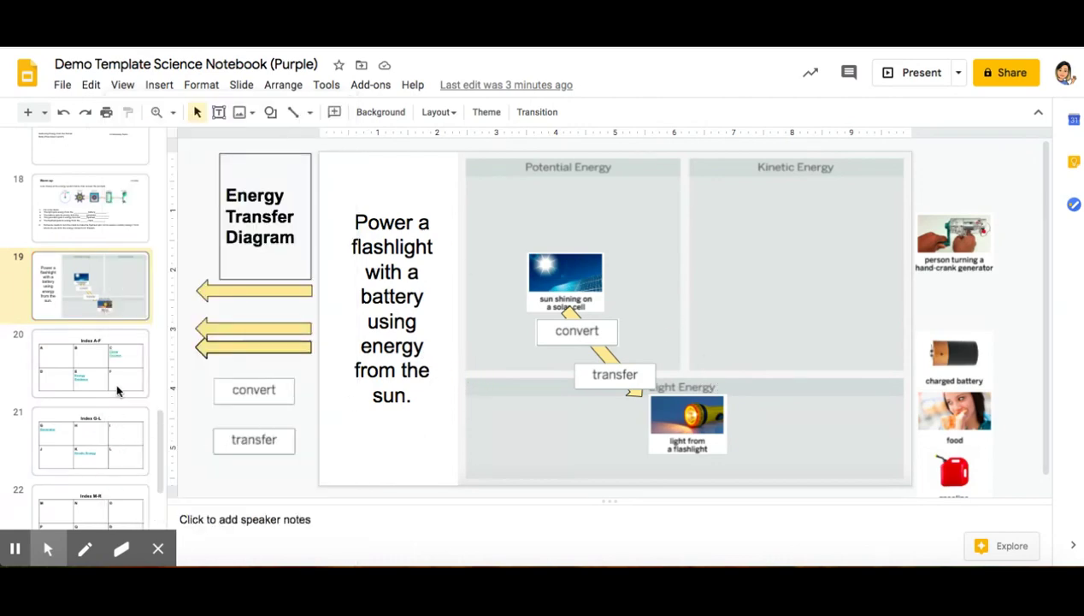
click(89, 286)
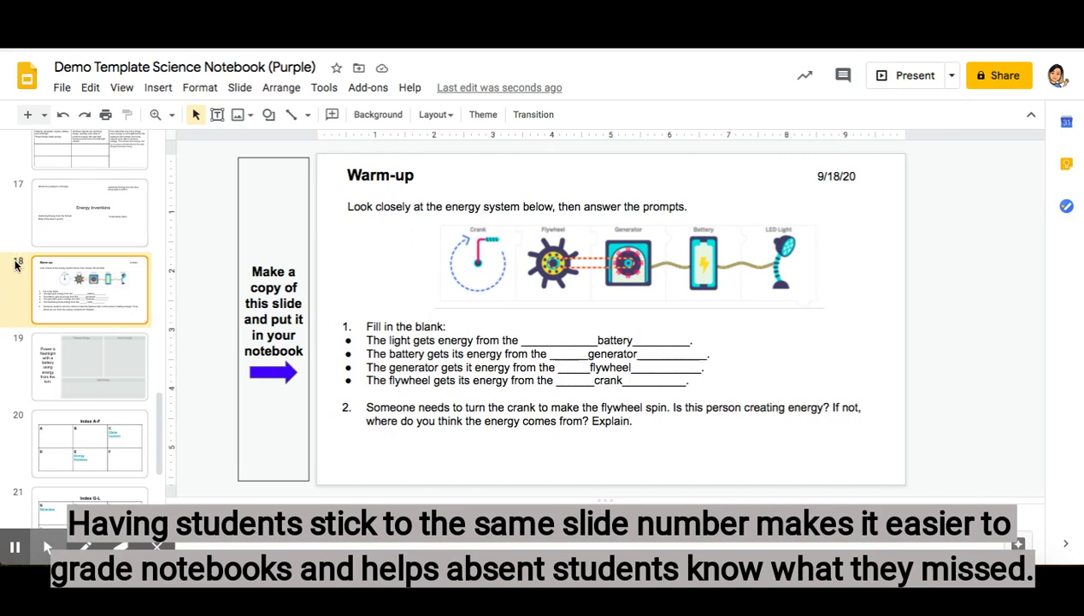
Step: Show slide 20, Index A-F, listing Claim, Convert, Energy and Evidence
click(885, 479)
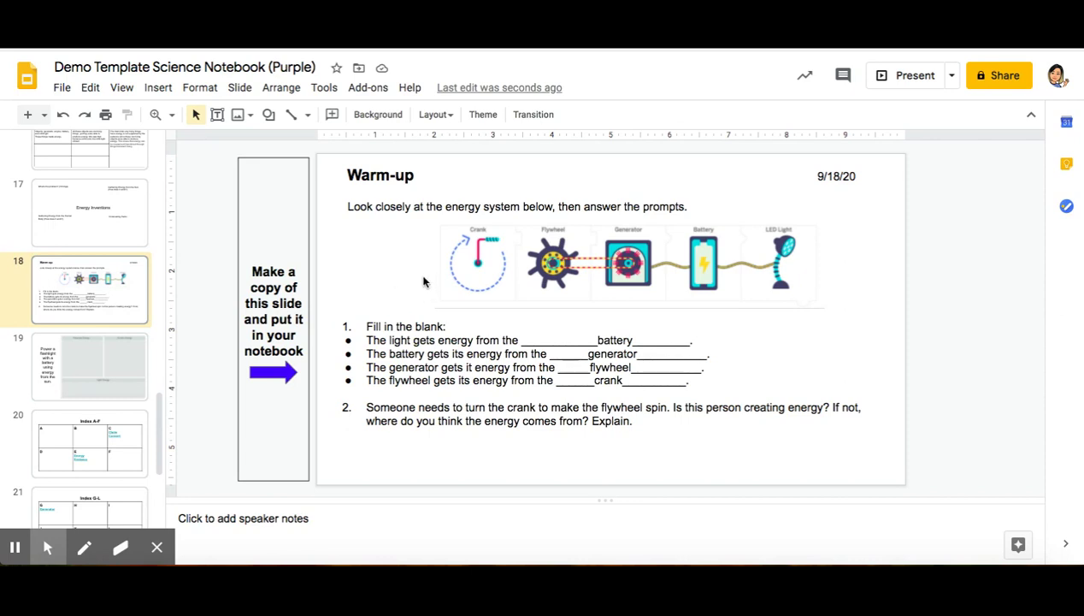
click(90, 438)
scroll(117, 261, down, 3)
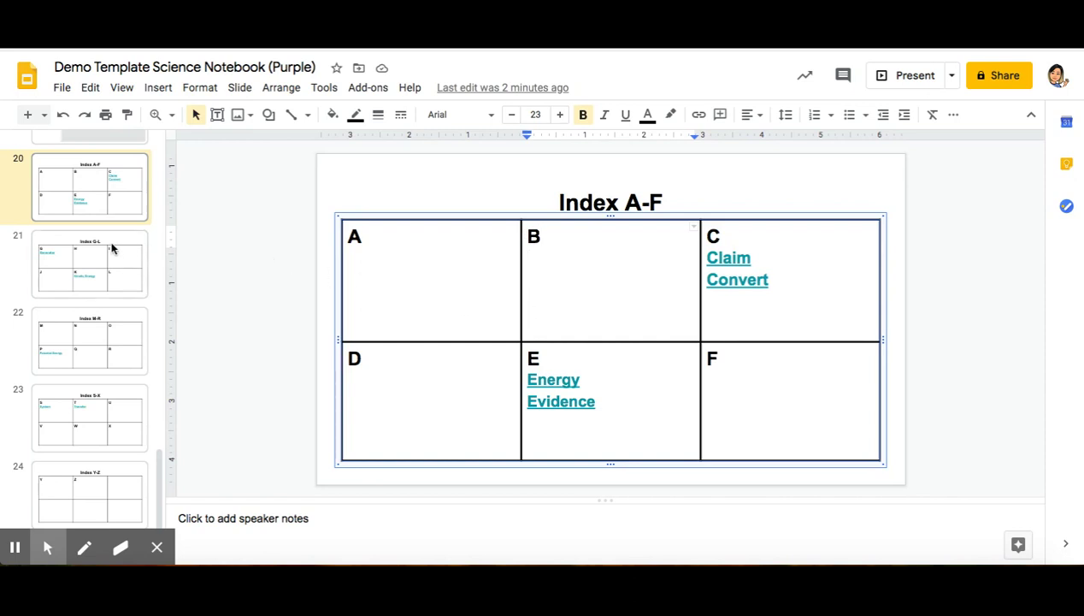
scroll(111, 248, up, 15)
scroll(111, 248, up, 3)
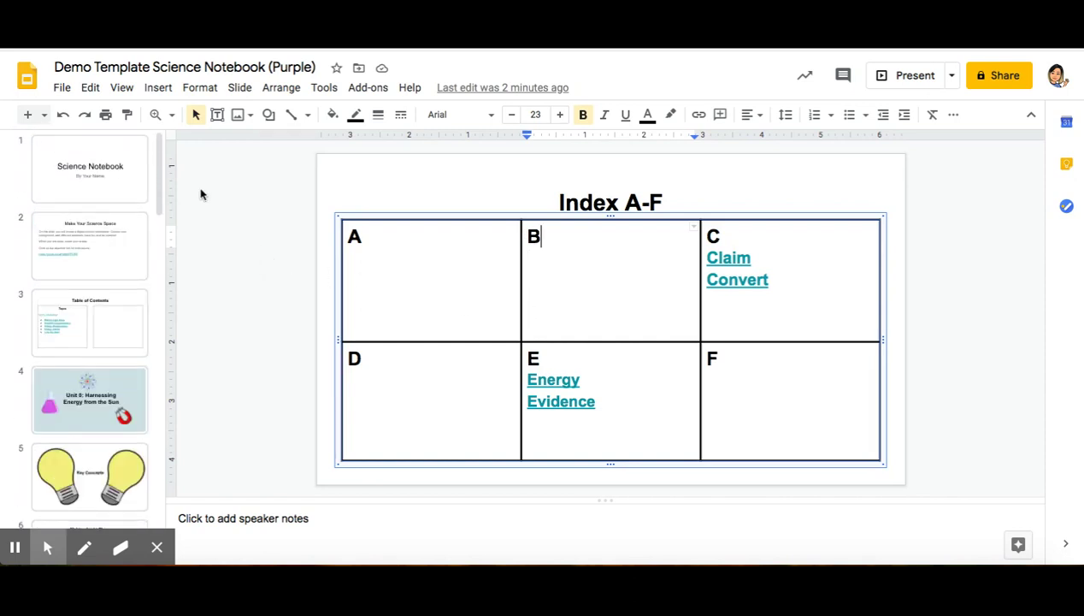
click(62, 89)
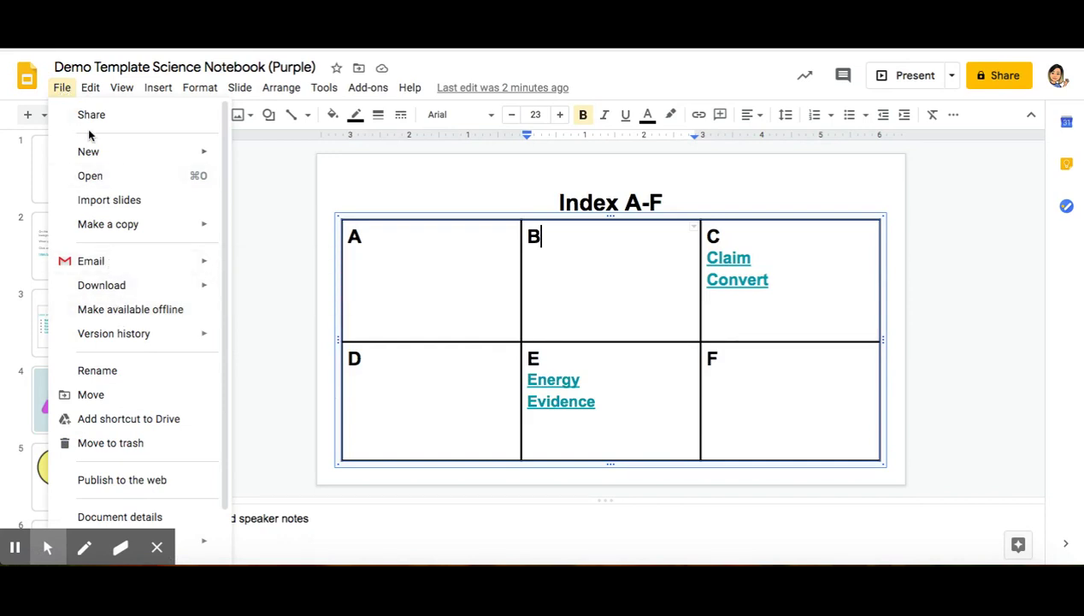
mouse_move(107, 283)
scroll(107, 282, down, 2)
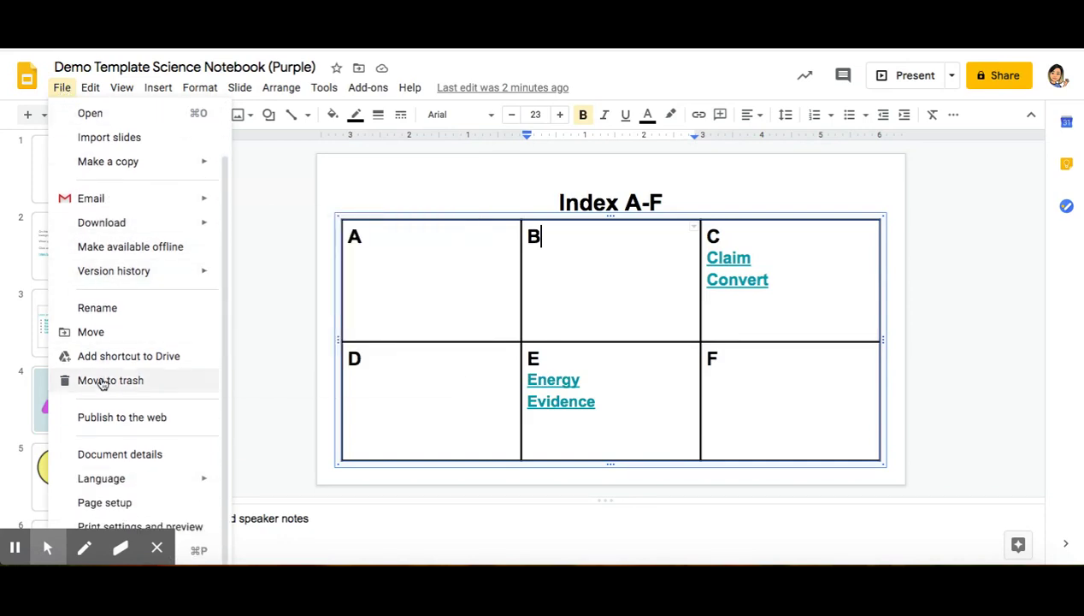
click(96, 505)
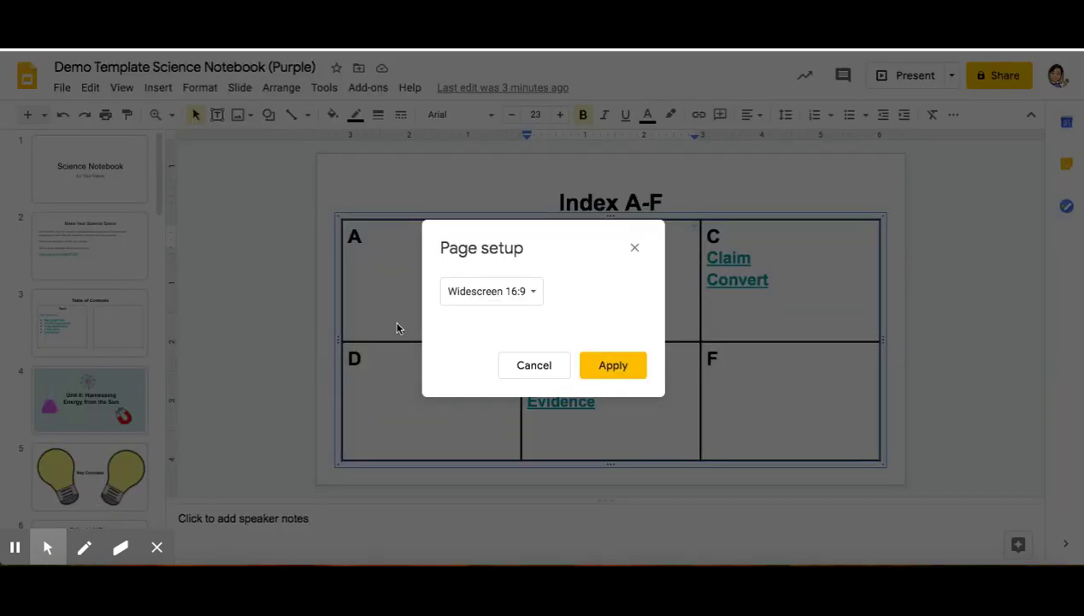
click(532, 292)
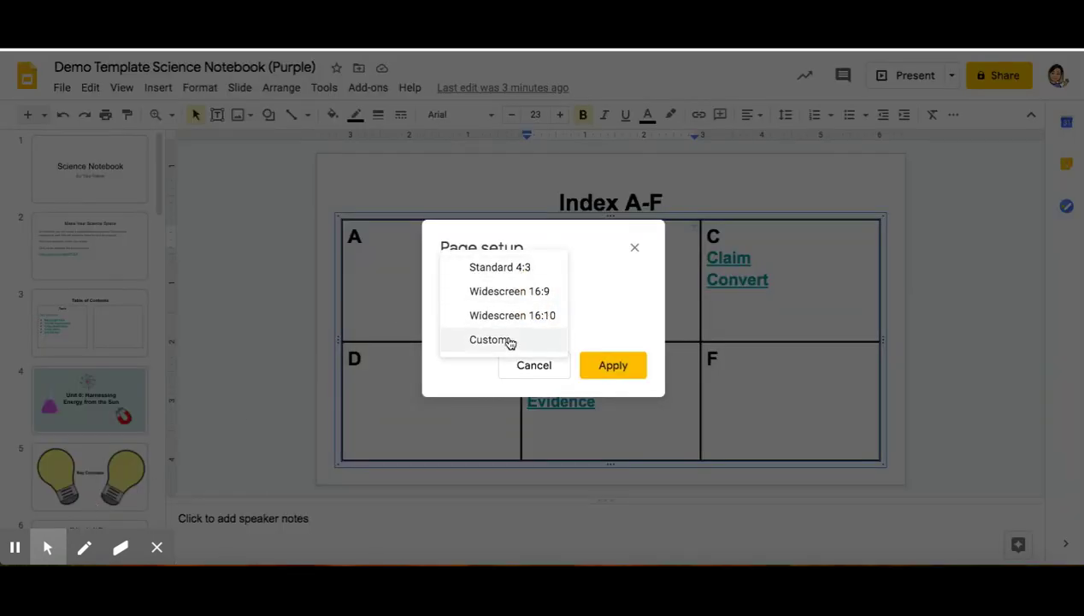
click(510, 340)
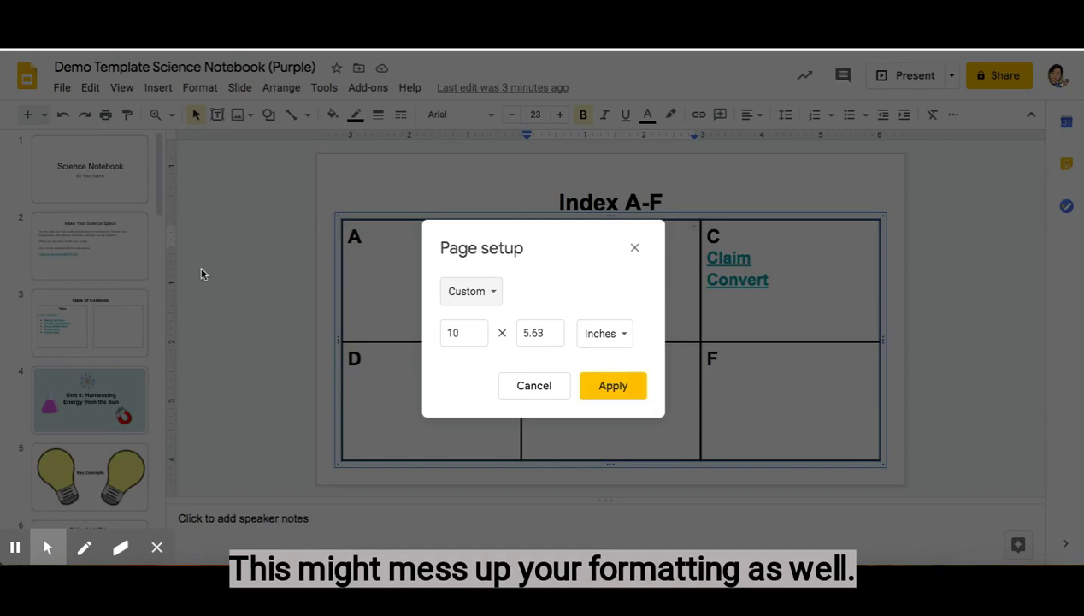
click(534, 386)
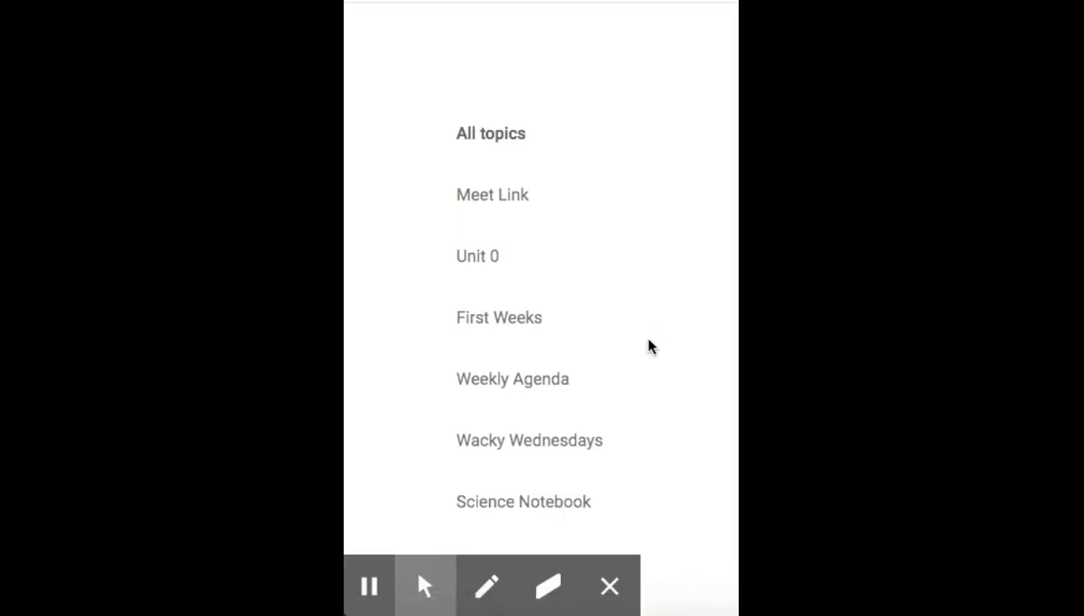
Step: Begin adding a new topic from the Classwork Create menu, then cancel it
scroll(648, 347, down, 2)
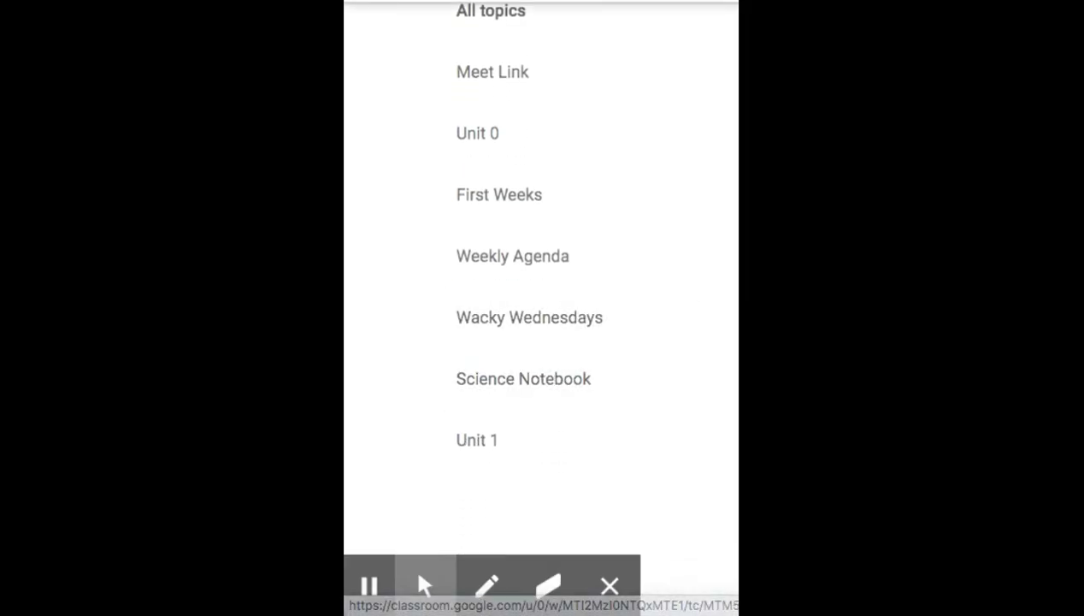
scroll(572, 378, up, 2)
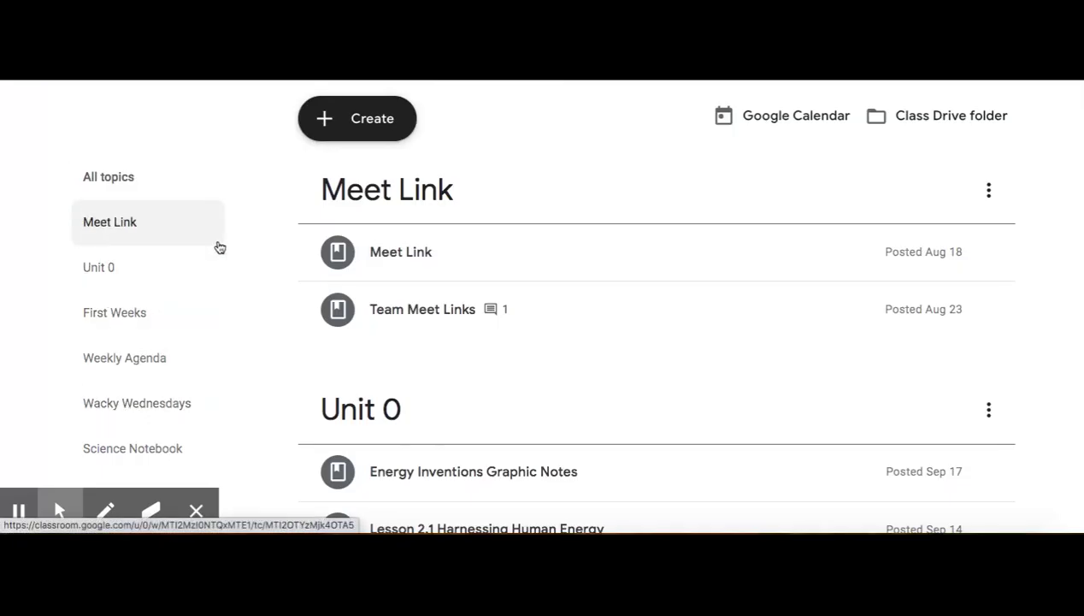
click(359, 128)
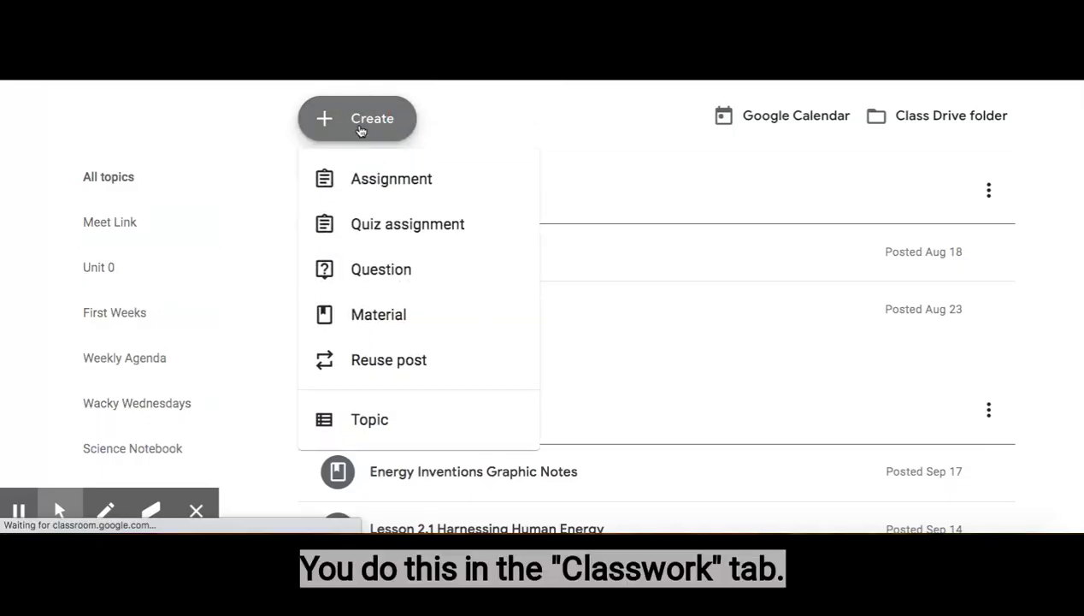
click(372, 420)
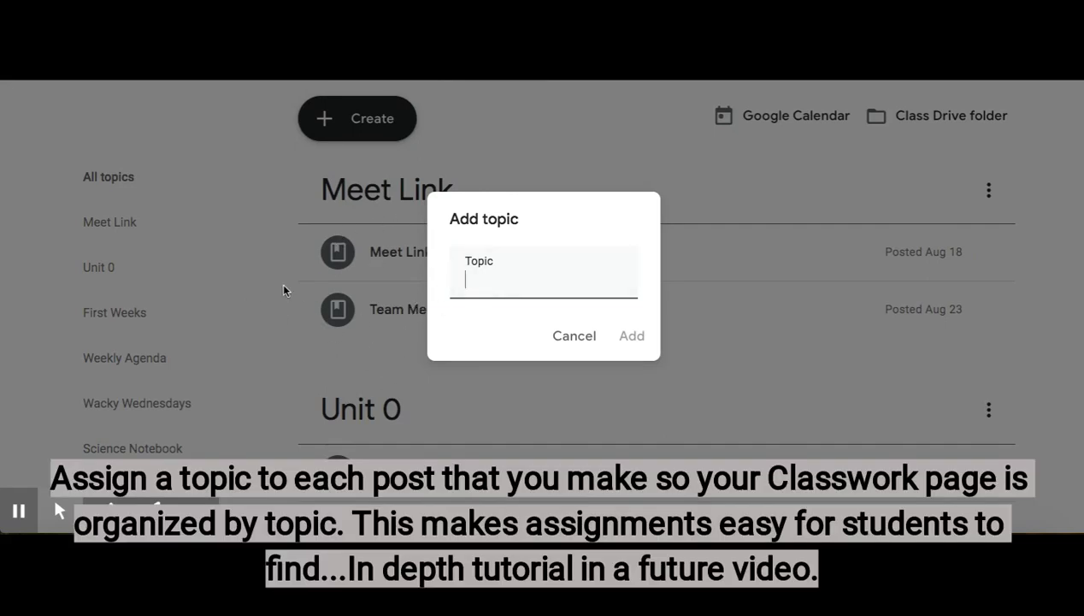
key(Escape)
Step: Open the Science Notebook topic from the Classwork topics sidebar
scroll(411, 283, down, 3)
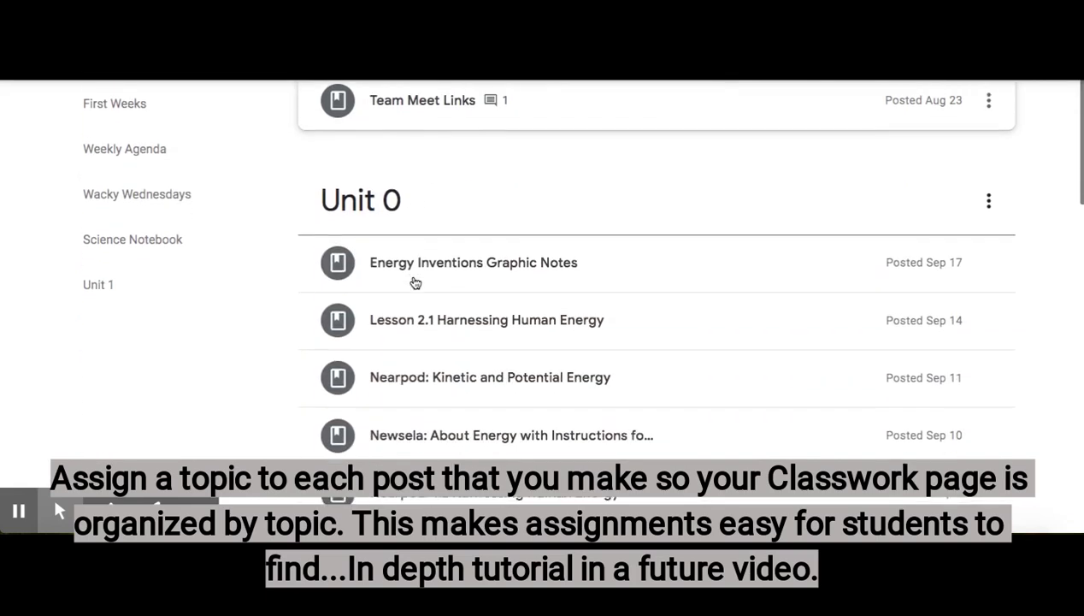
scroll(416, 283, down, 4)
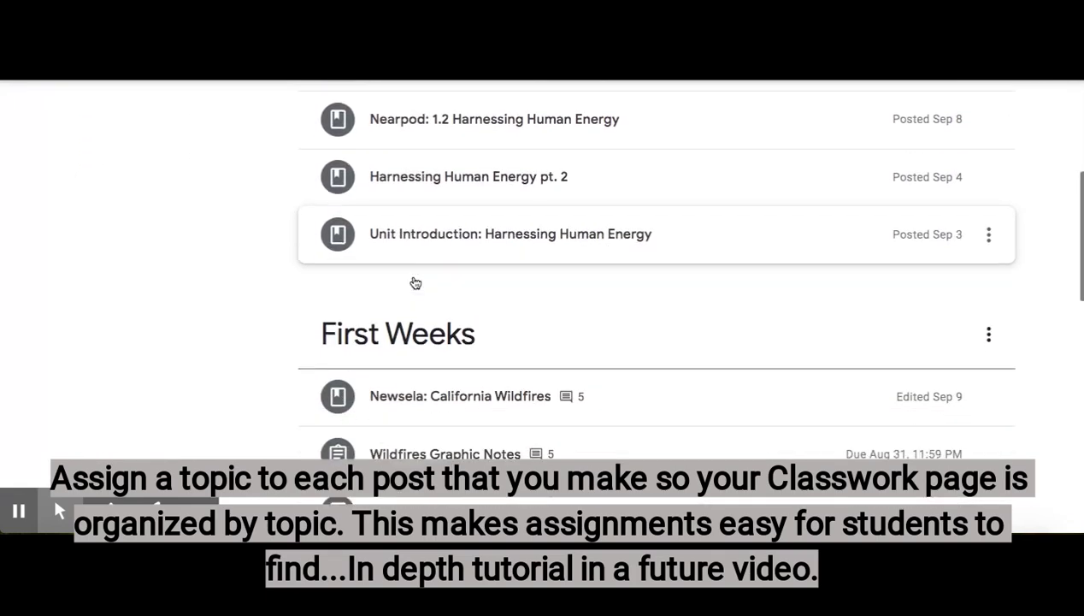
scroll(413, 283, up, 10)
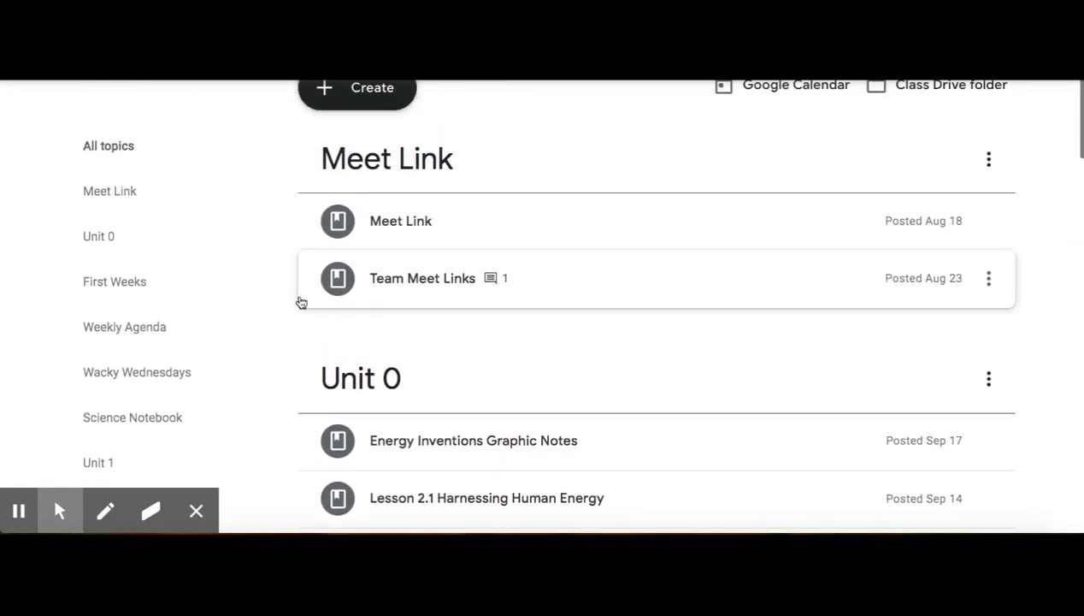
scroll(214, 342, down, 1)
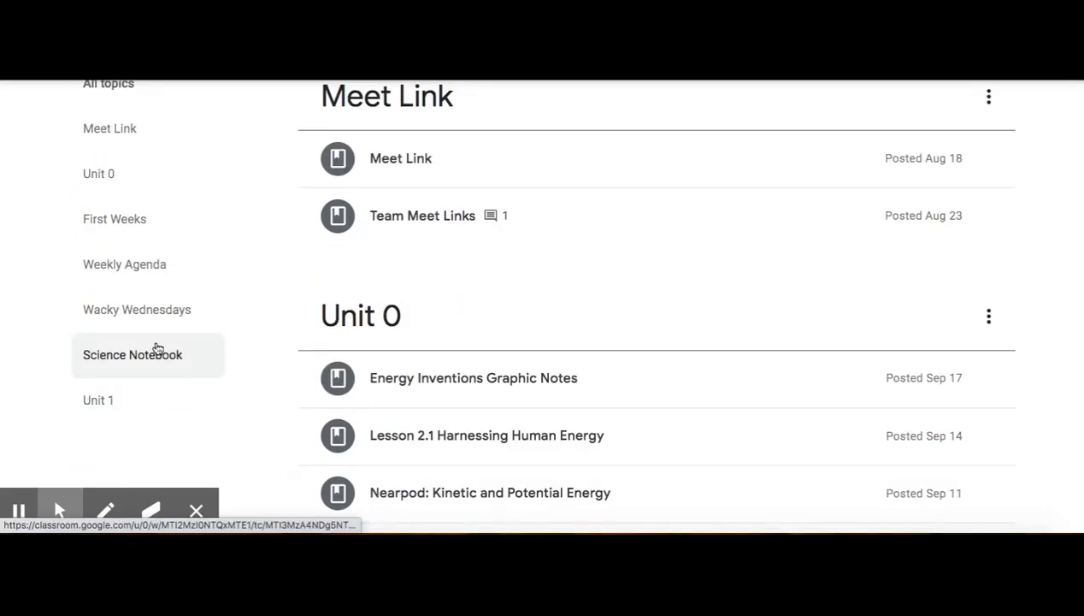
scroll(203, 293, up, 1)
click(168, 366)
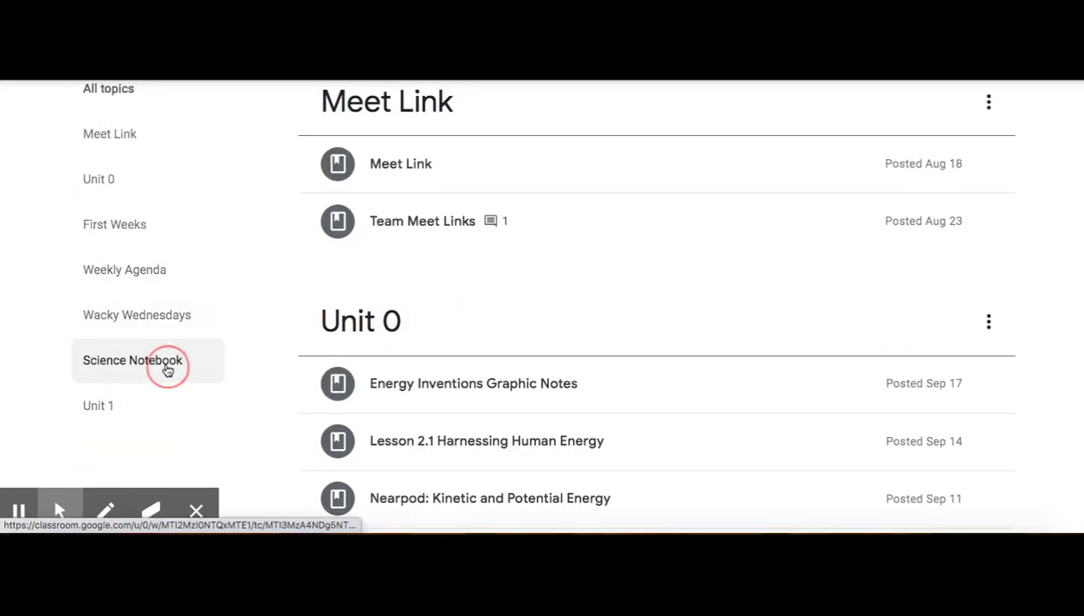